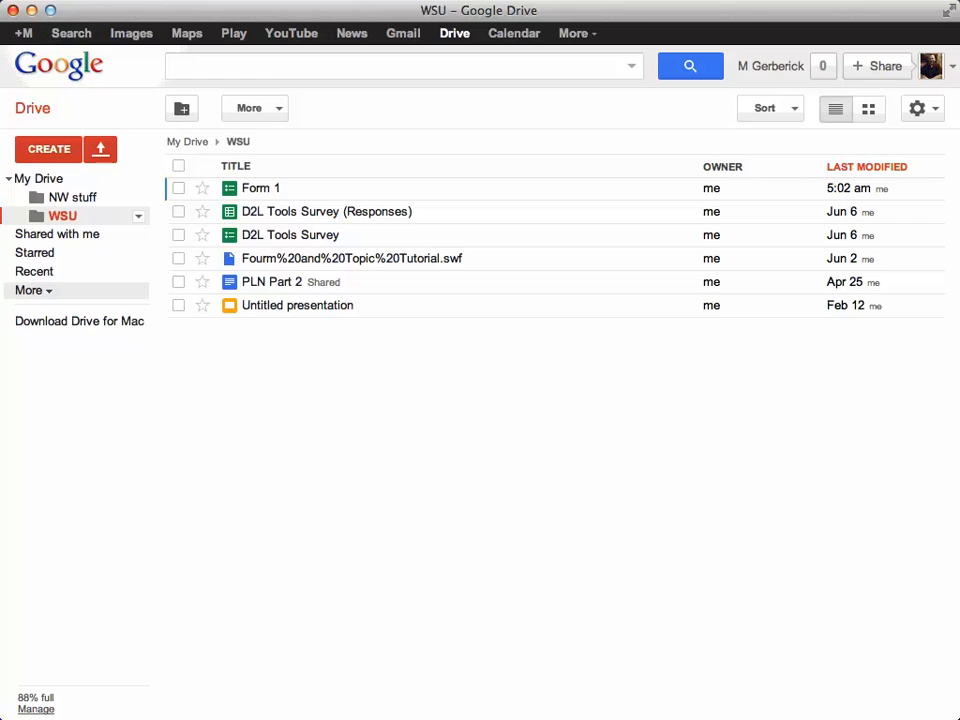
Create a new form titled "Birthday Party" with the Birthday Balloons theme
left_click(48, 149)
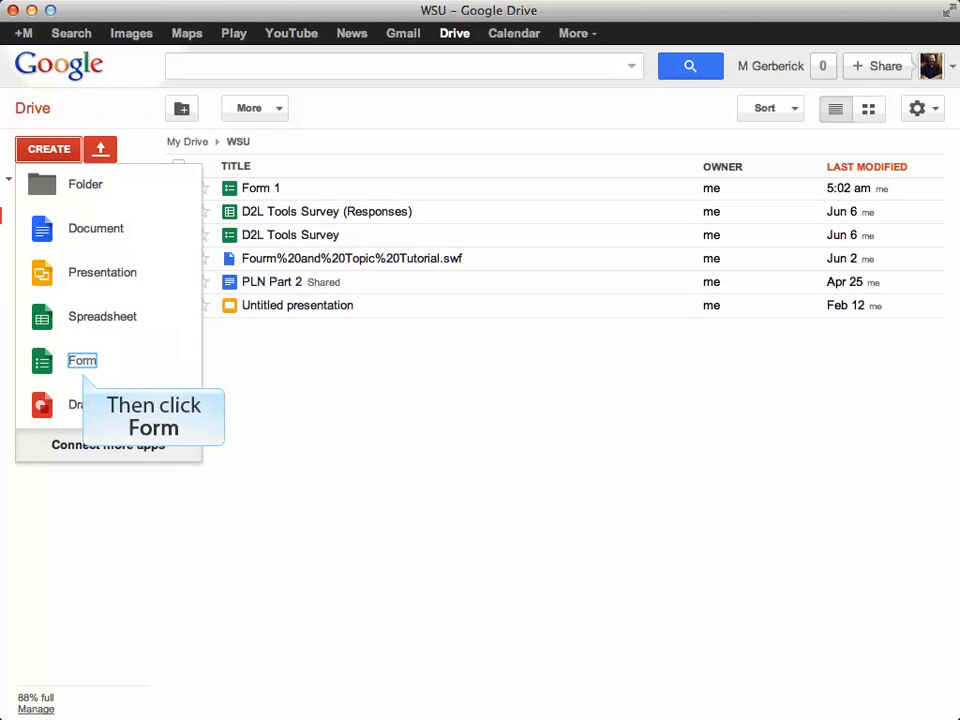
left_click(82, 360)
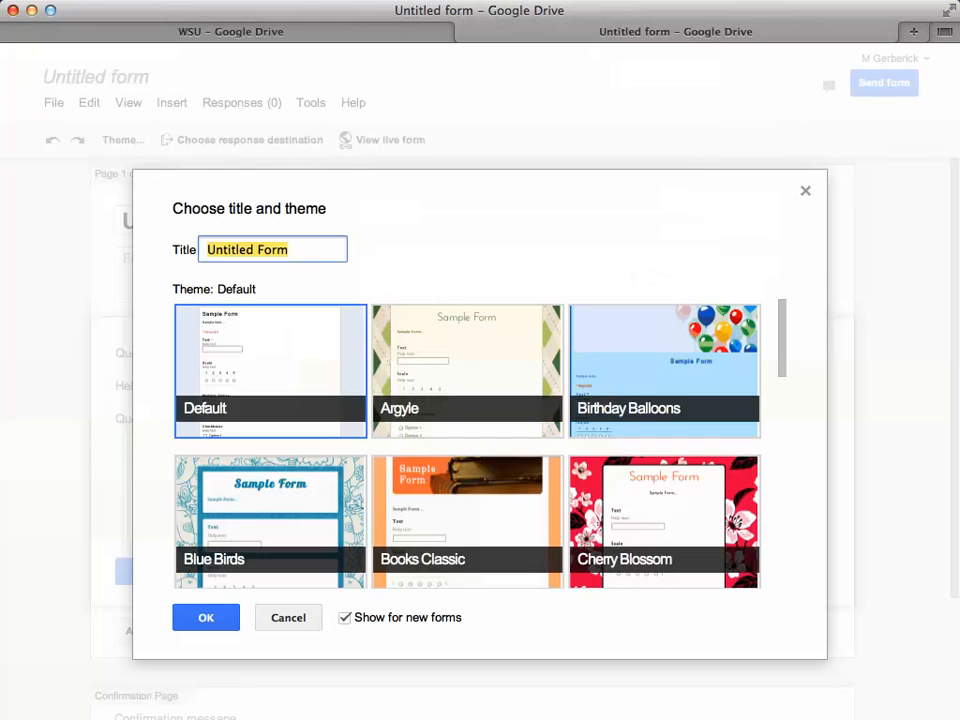
type("Birthday Party")
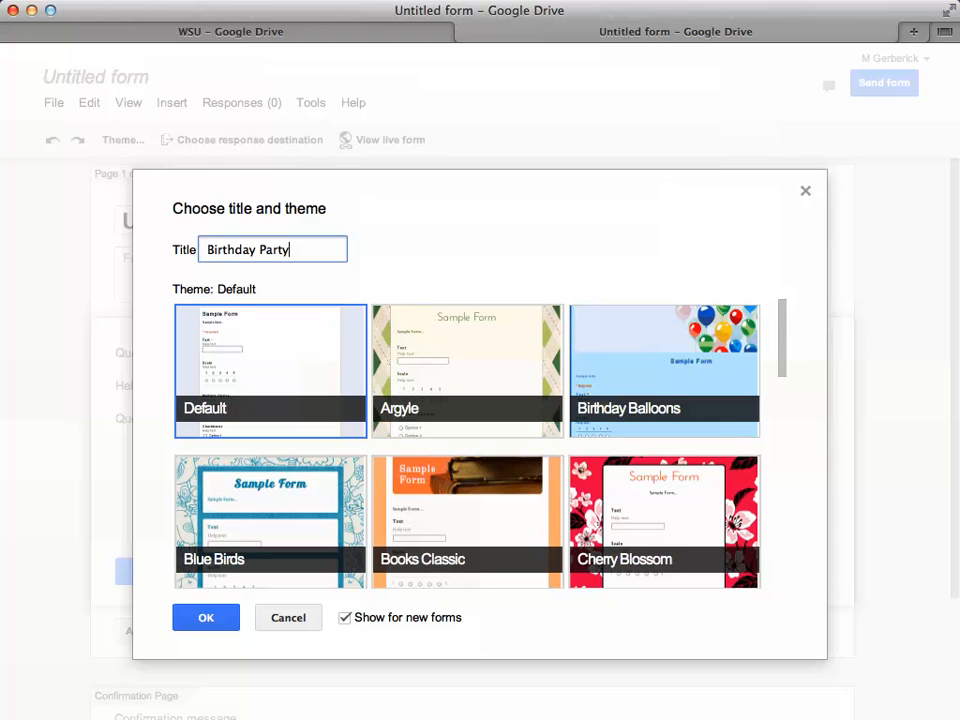
left_click(665, 371)
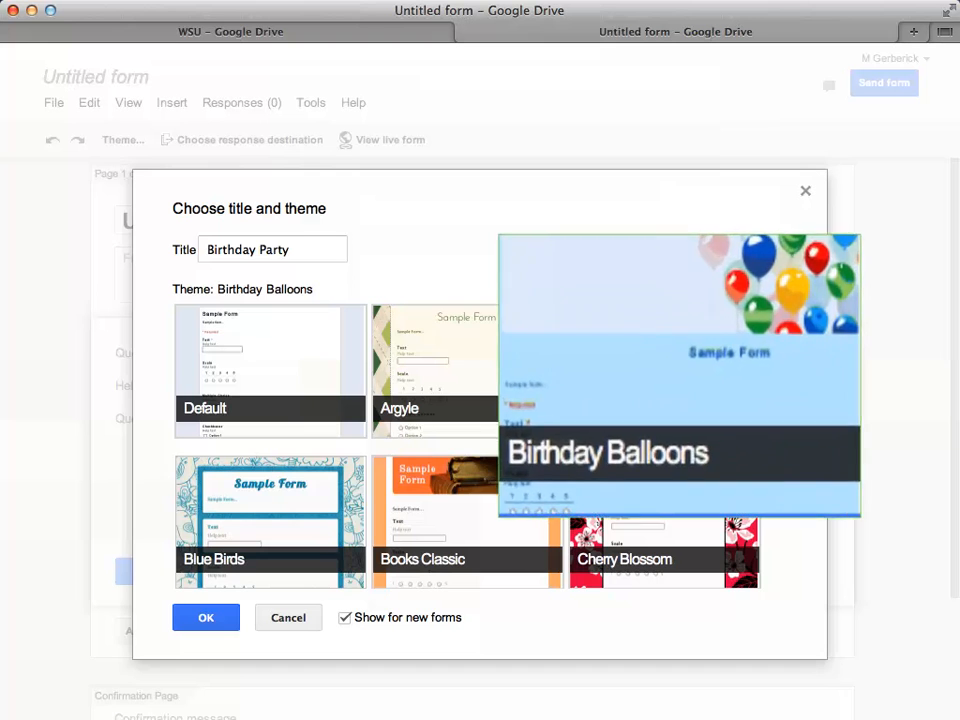
scroll(331, 477, "down", 5)
scroll(331, 477, "up", 4)
scroll(331, 477, "up", 1)
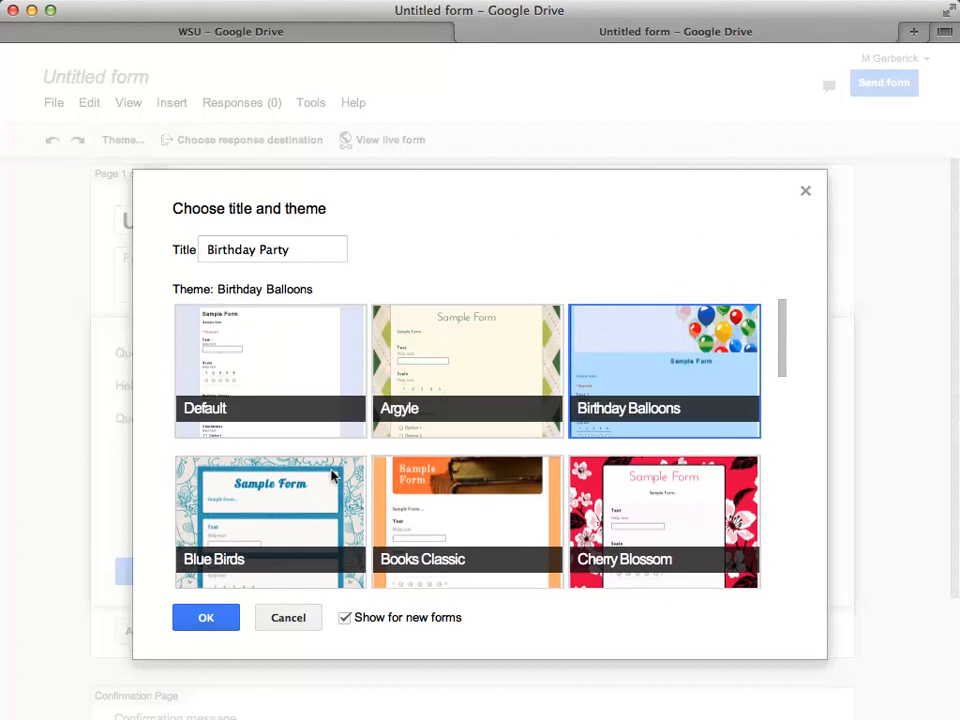
left_click(200, 616)
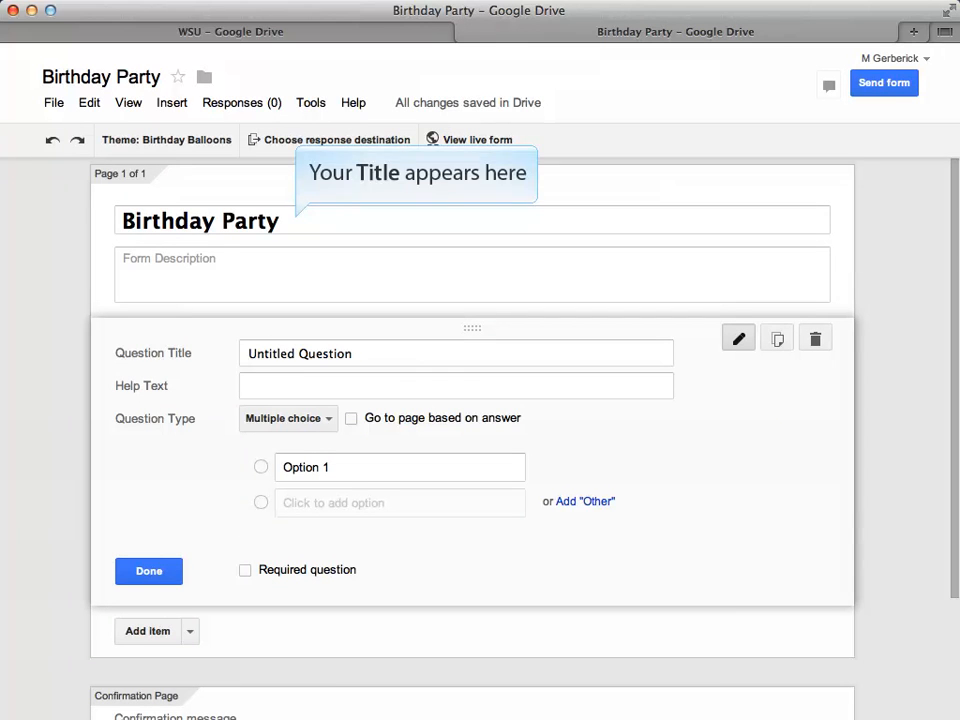
Title the first question "What type of meat would you like?"
left_click(323, 353)
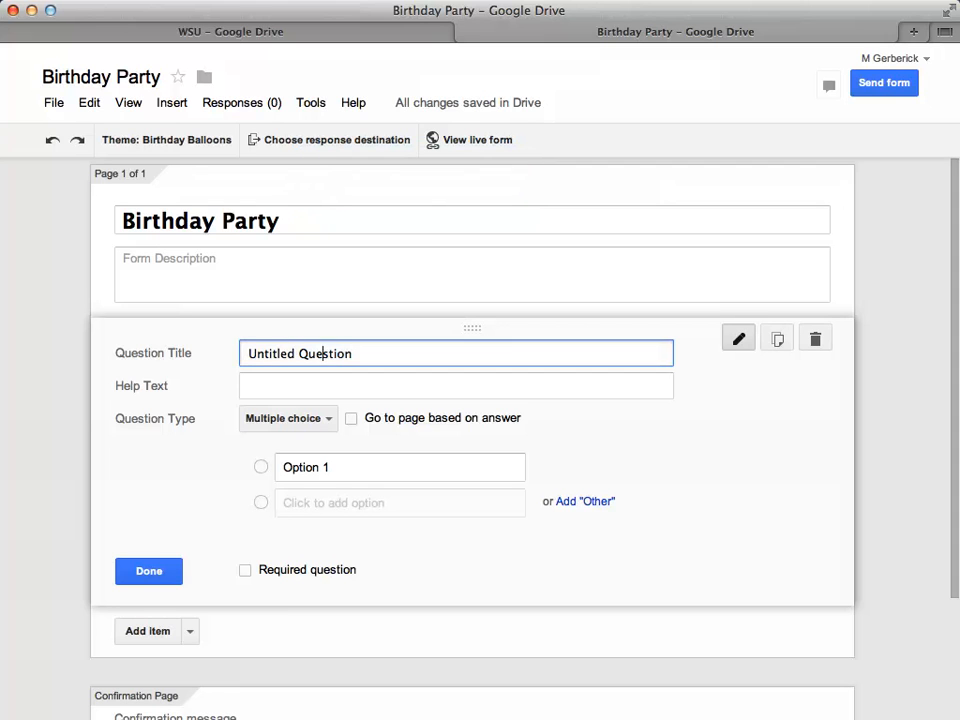
triple_click(323, 353)
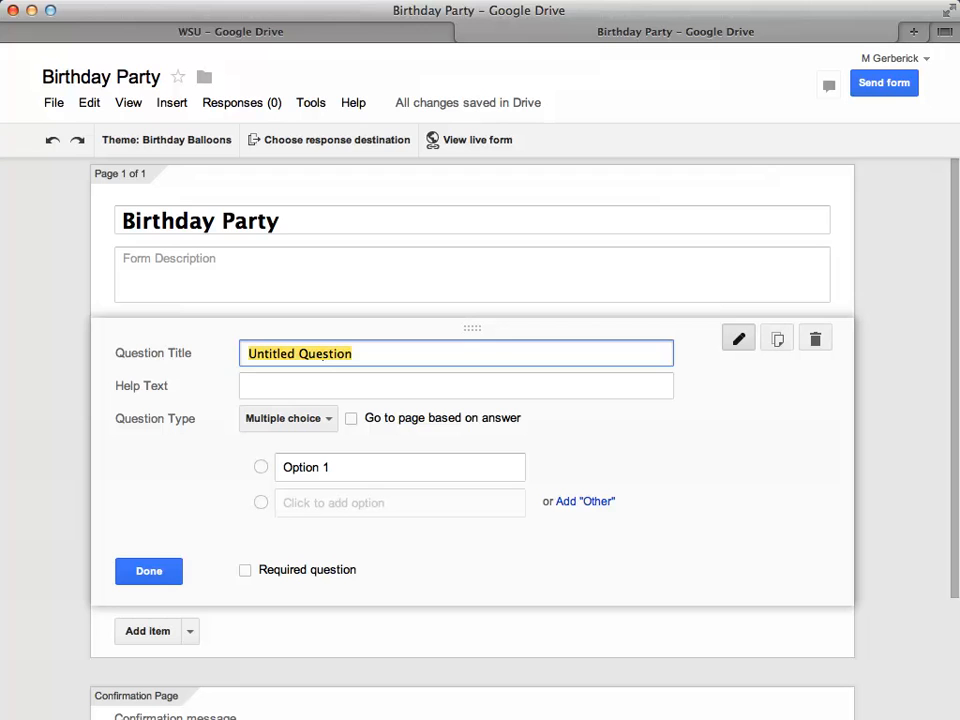
type("What ")
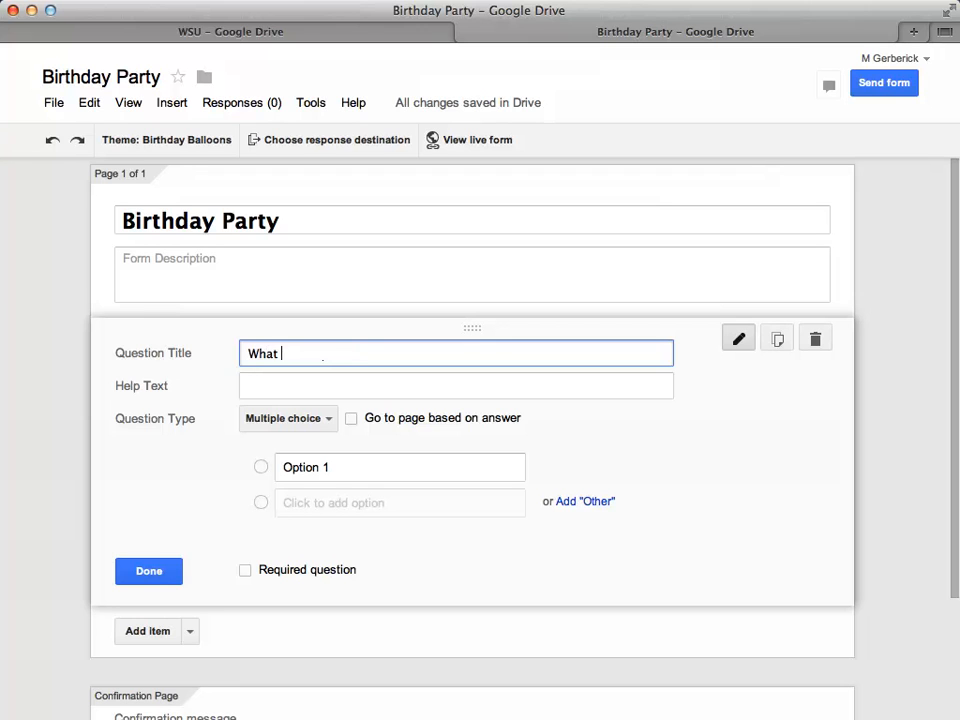
type("type of meat would you like?")
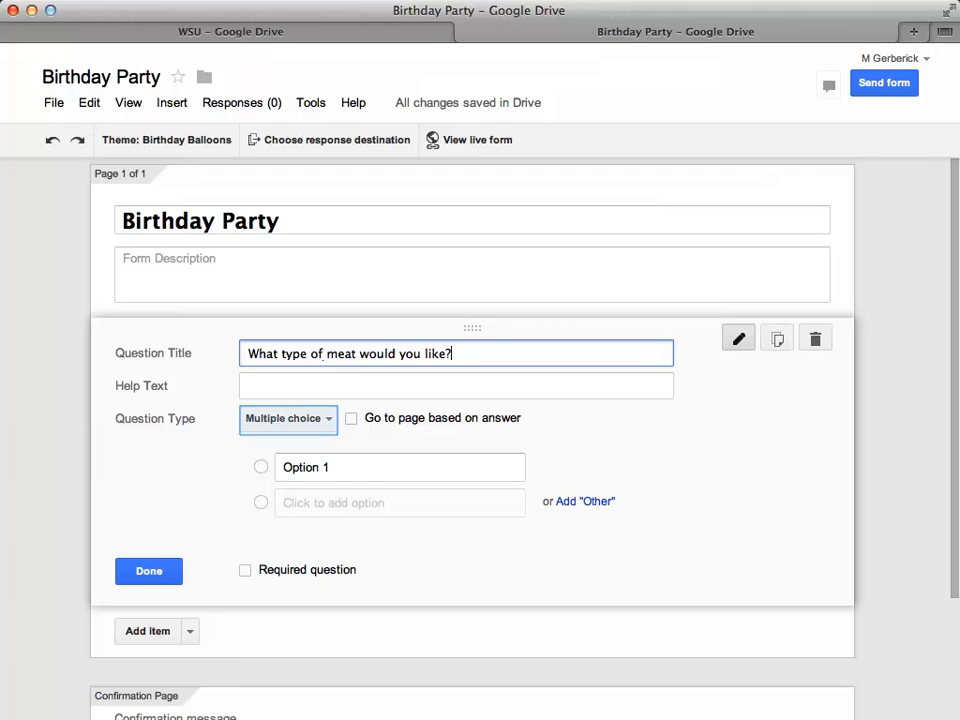
Enter Hamburger, Hot Dog, Chicken and None as the answer options of the meat question
left_click(340, 467)
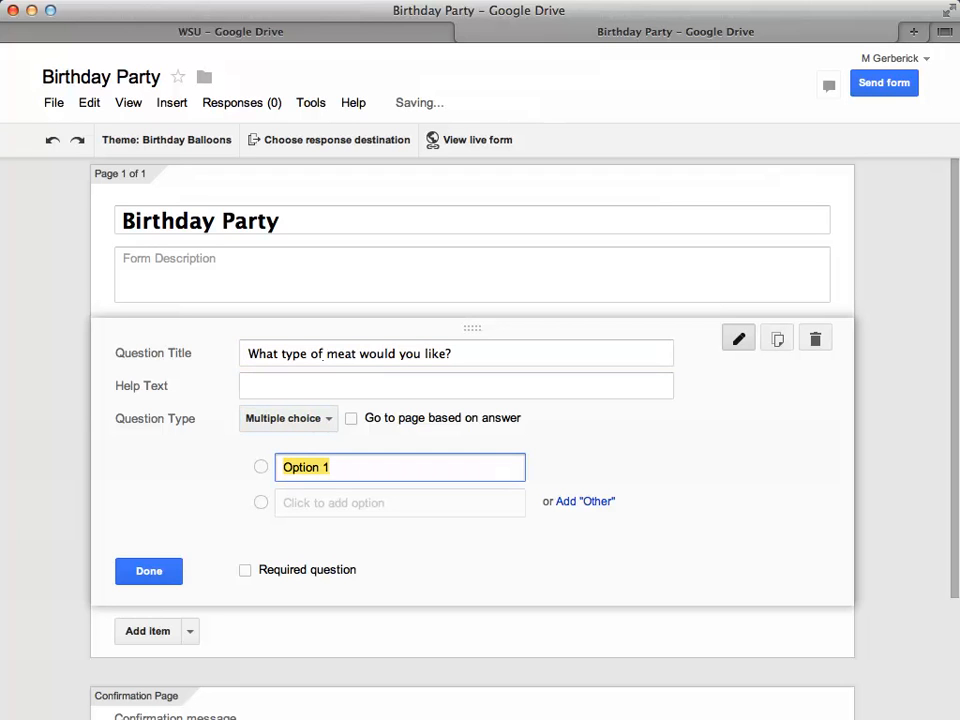
type("Hamburger")
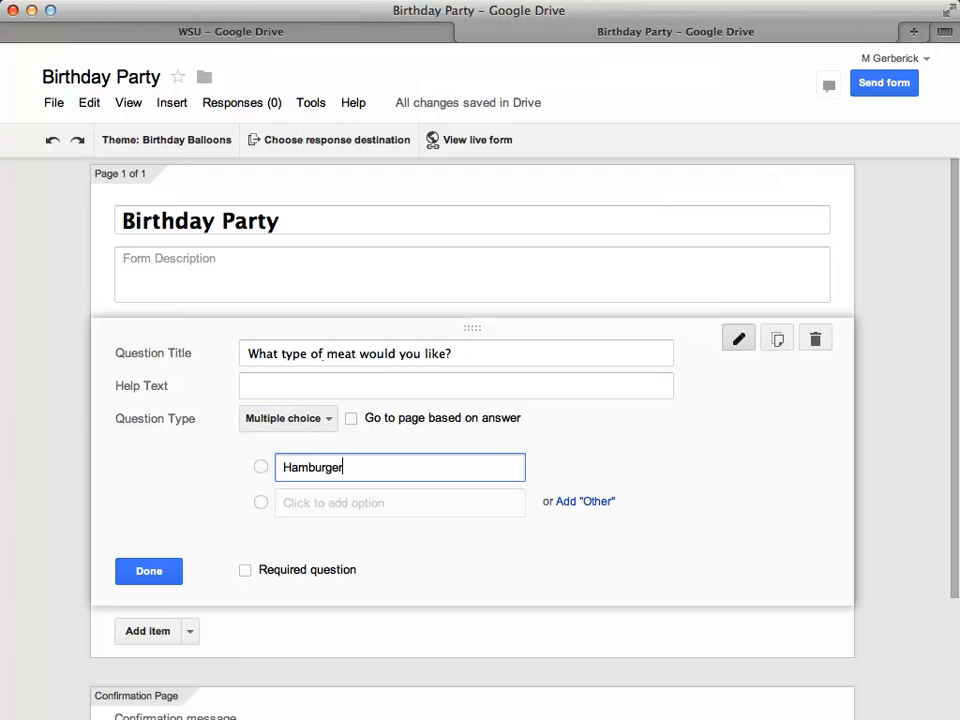
key("Return")
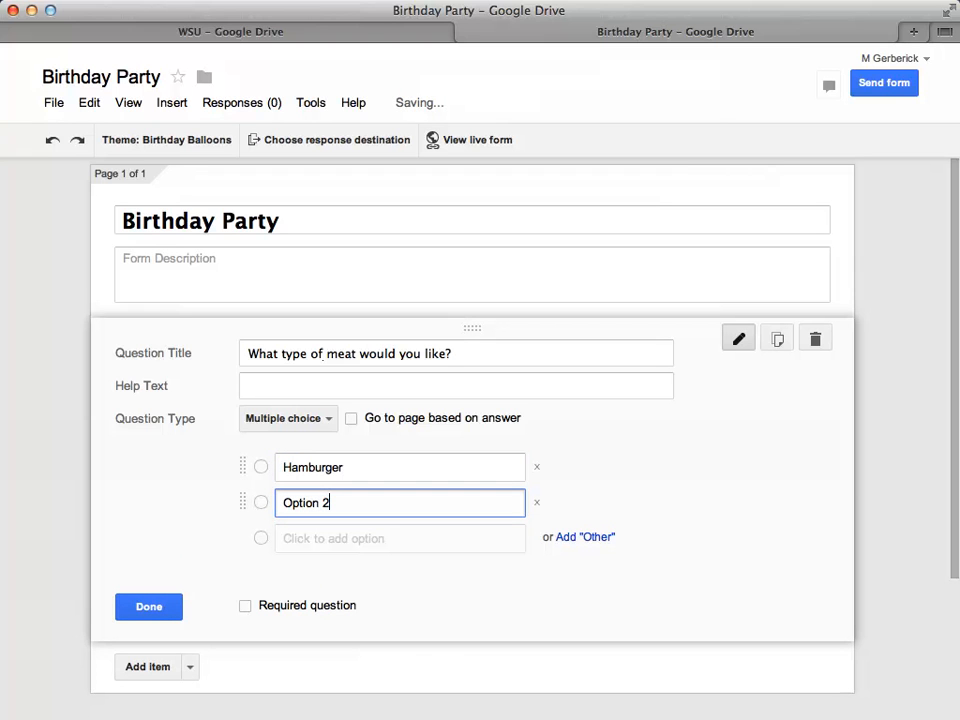
key("BackSpace")
type("Hot Dog")
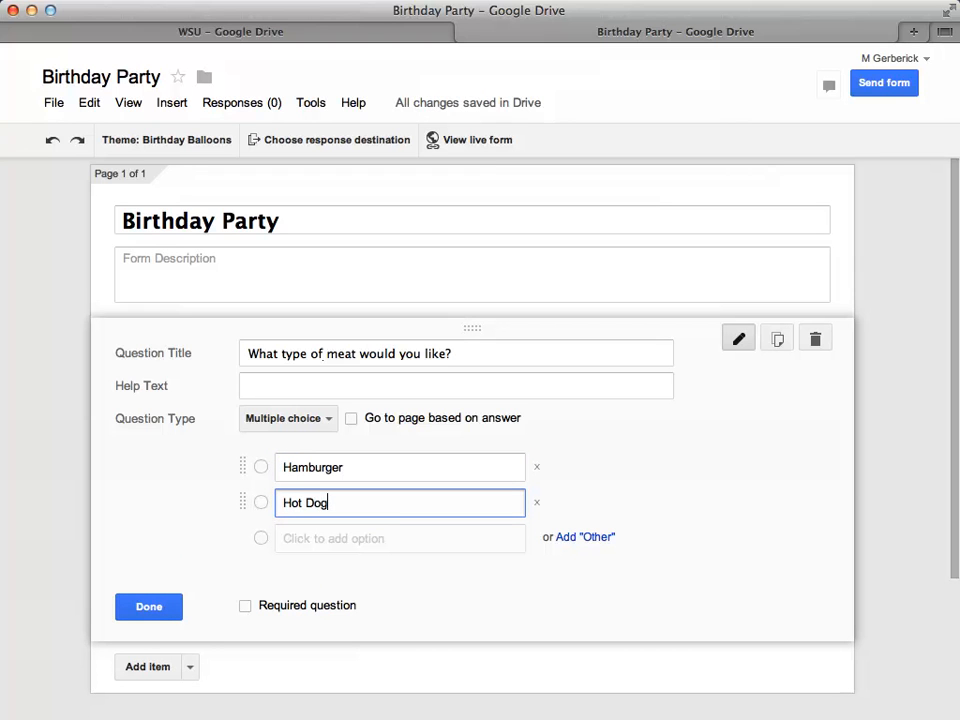
key("Return")
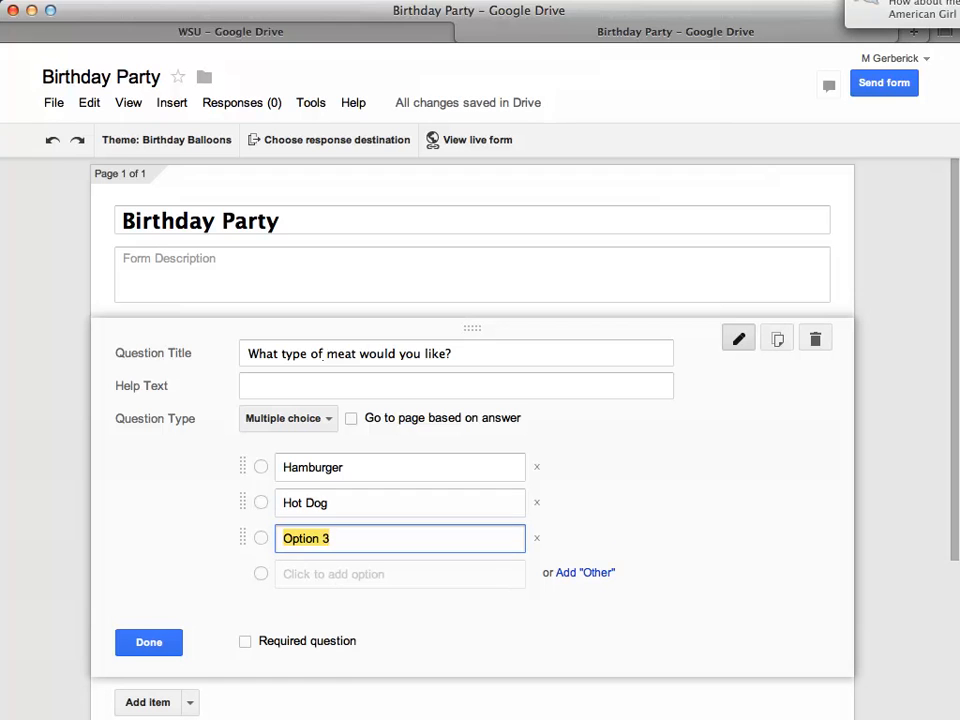
type("Chicken")
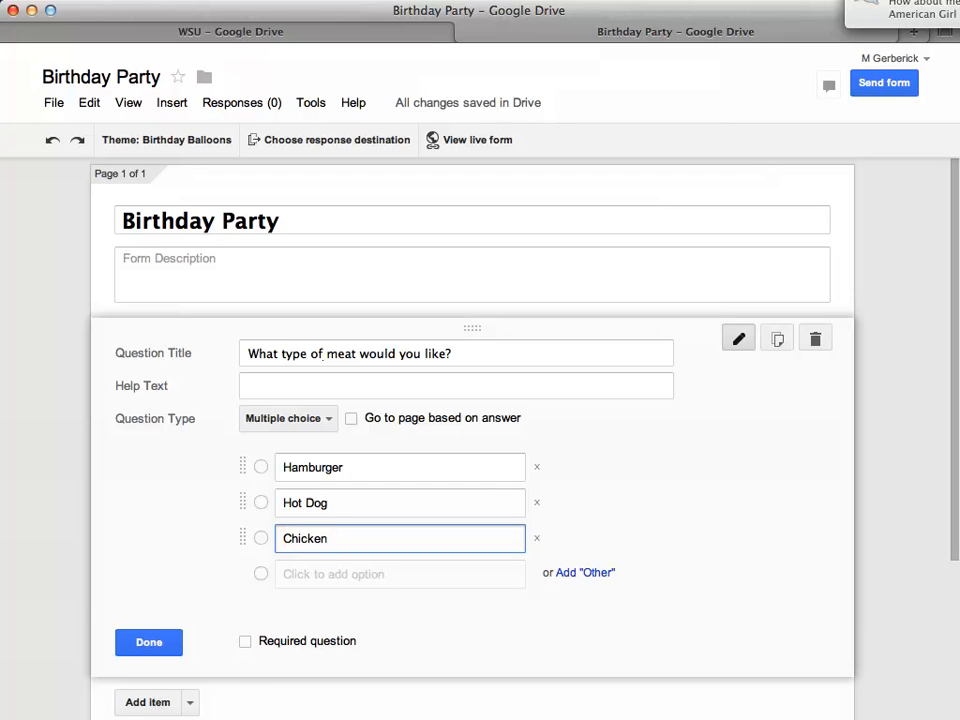
key("Return")
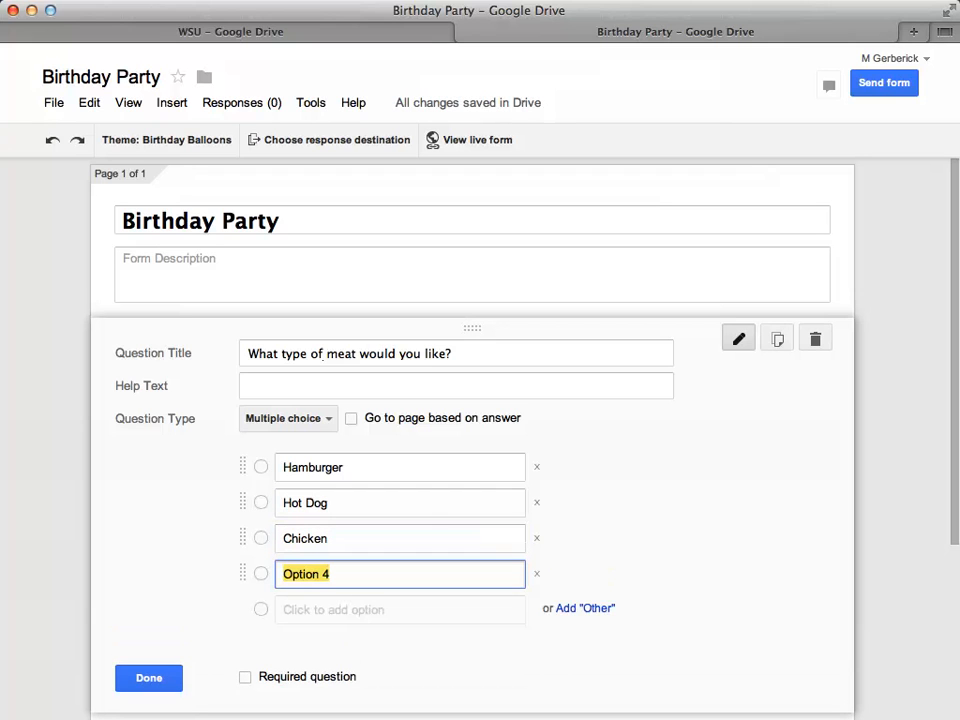
type("None")
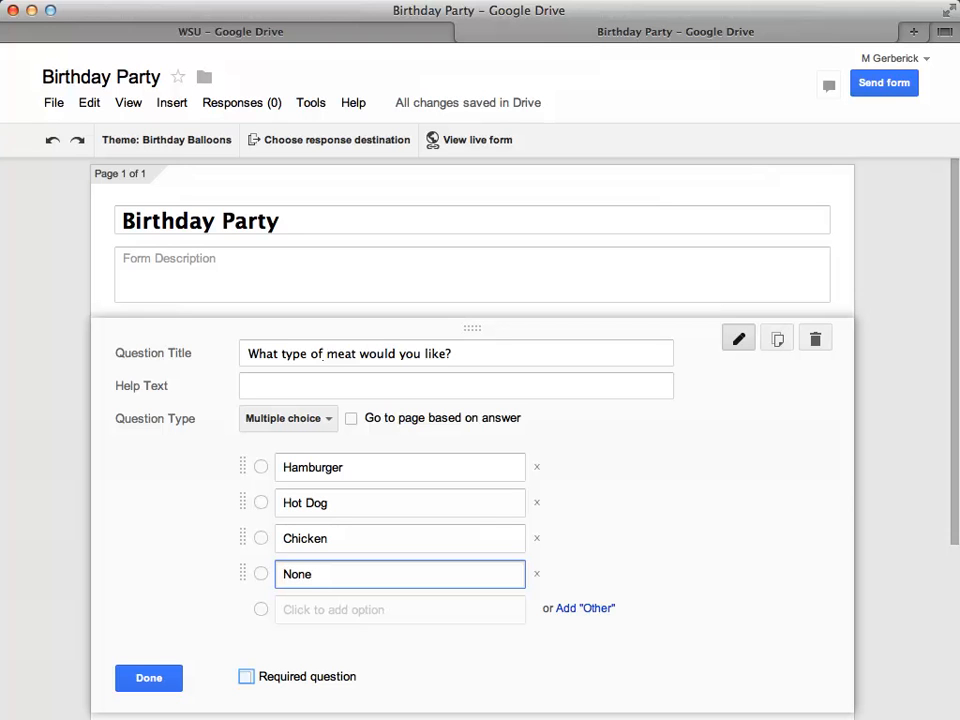
Make the meat question required and finish editing it
left_click(246, 677)
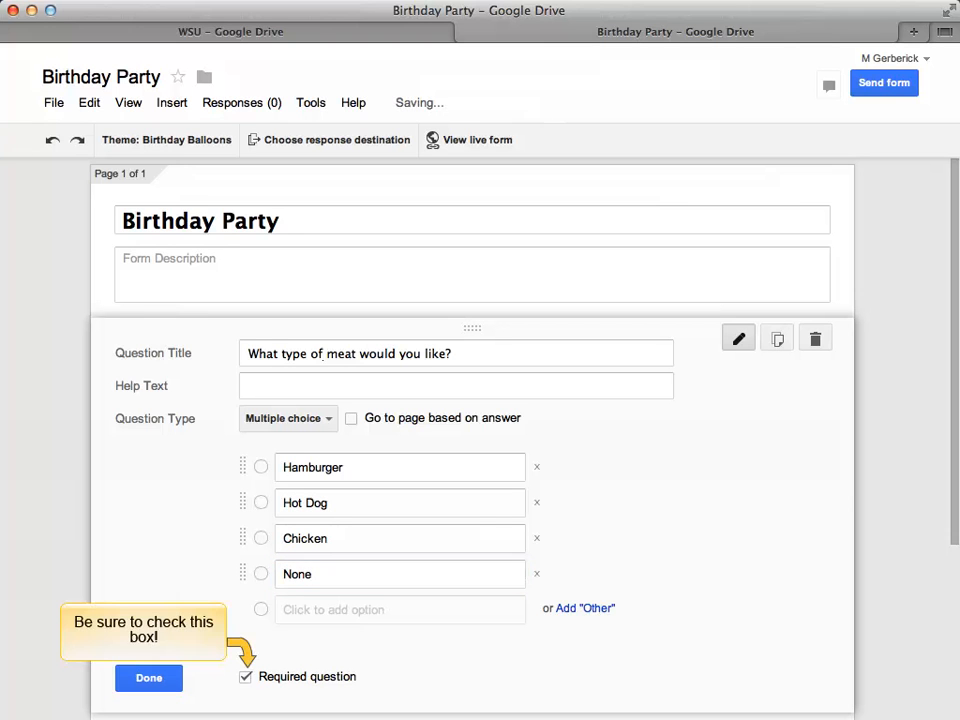
scroll(199, 634, "down", 1)
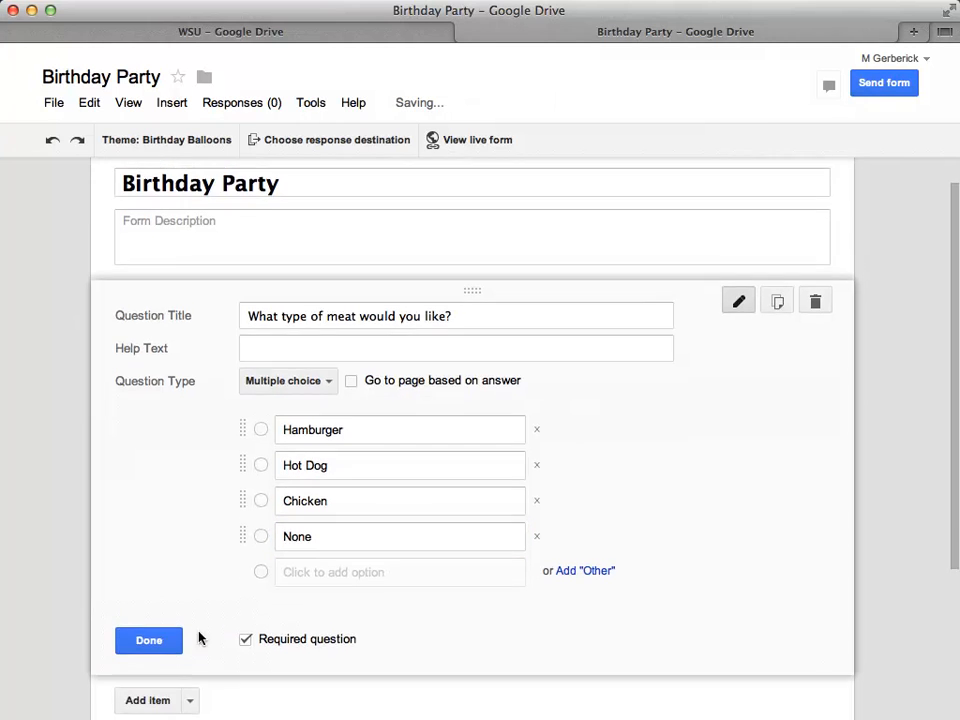
scroll(199, 638, "up", 1)
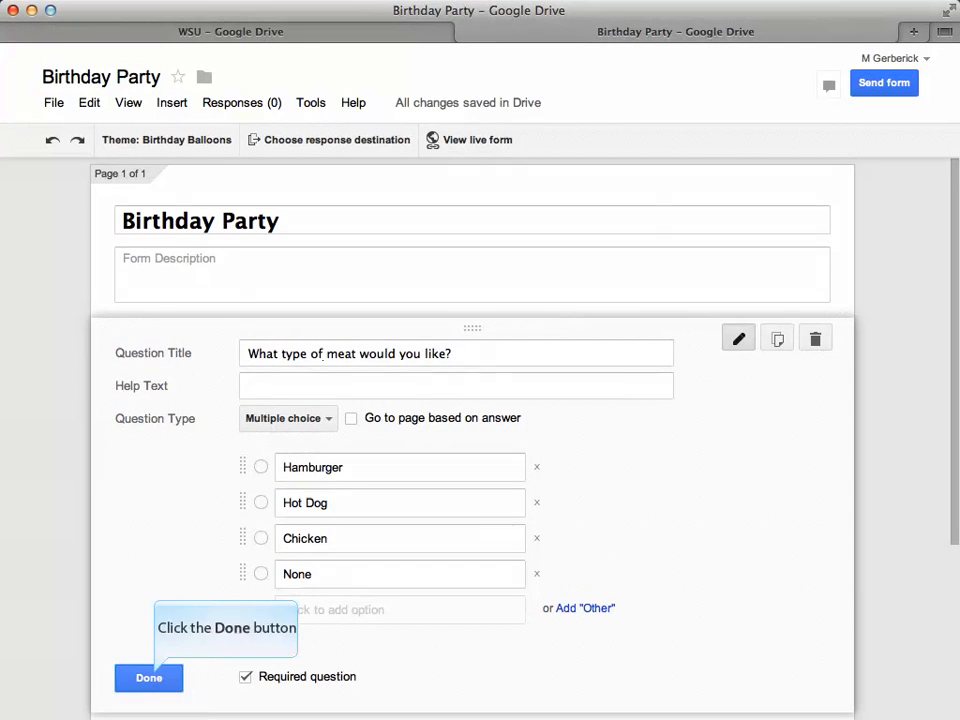
left_click(176, 677)
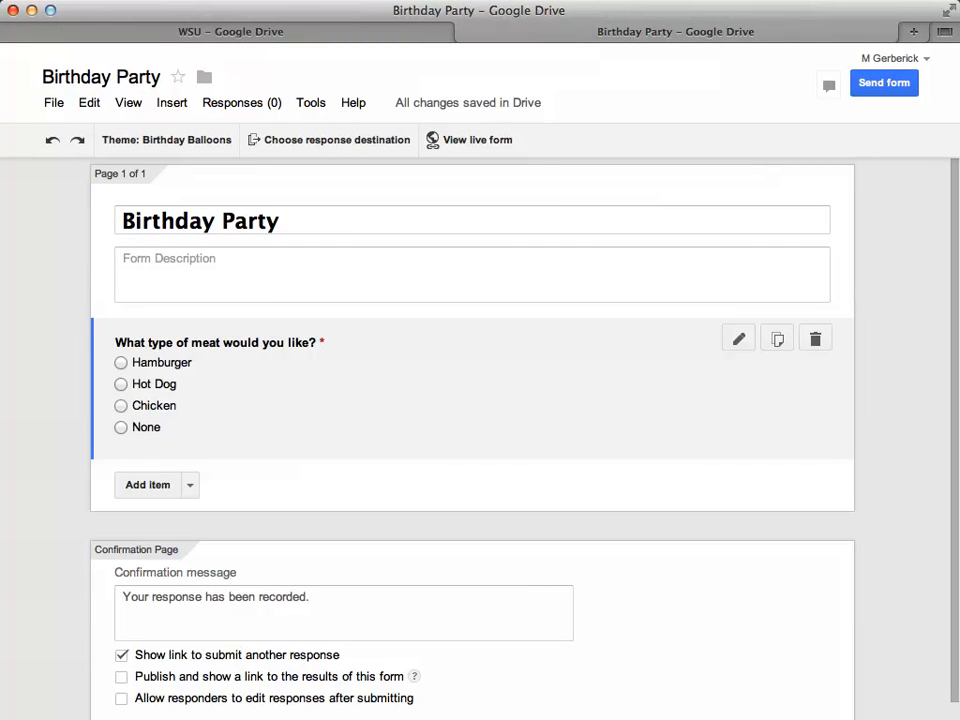
Add a second question titled "What sides would you like?" and set its type to Checkboxes
left_click(148, 485)
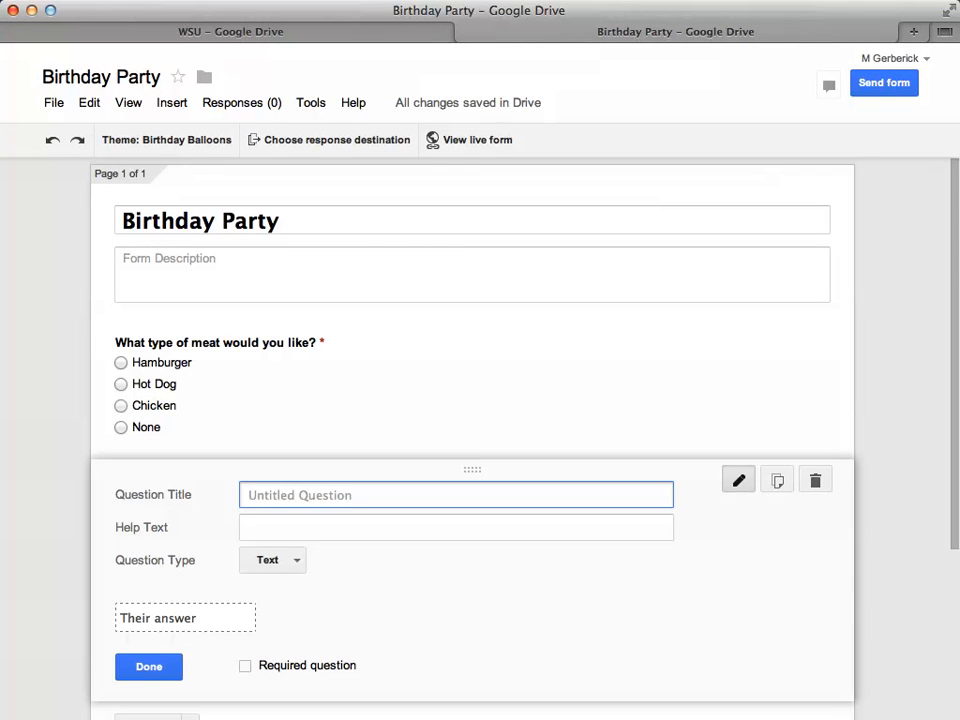
type("What sides would you like?")
key("Tab")
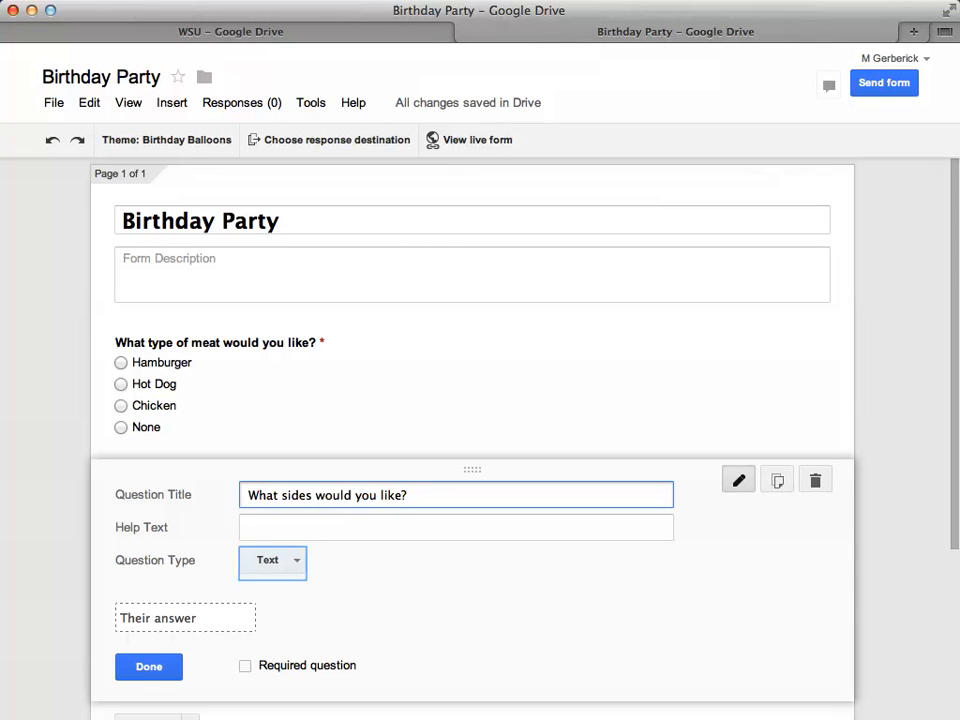
left_click(272, 562)
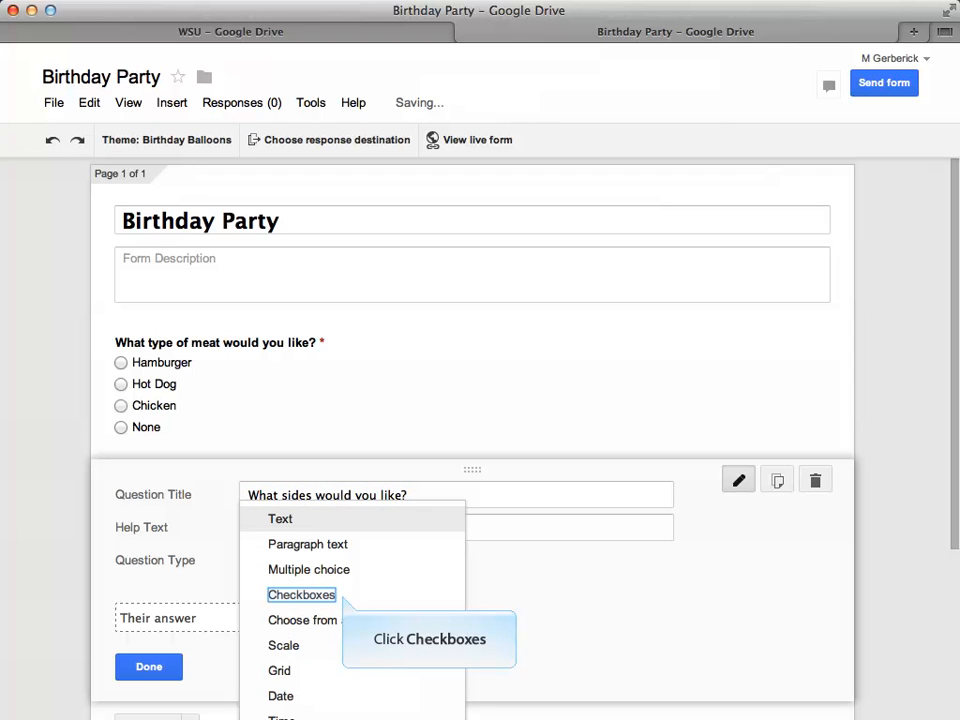
left_click(302, 595)
key("Tab")
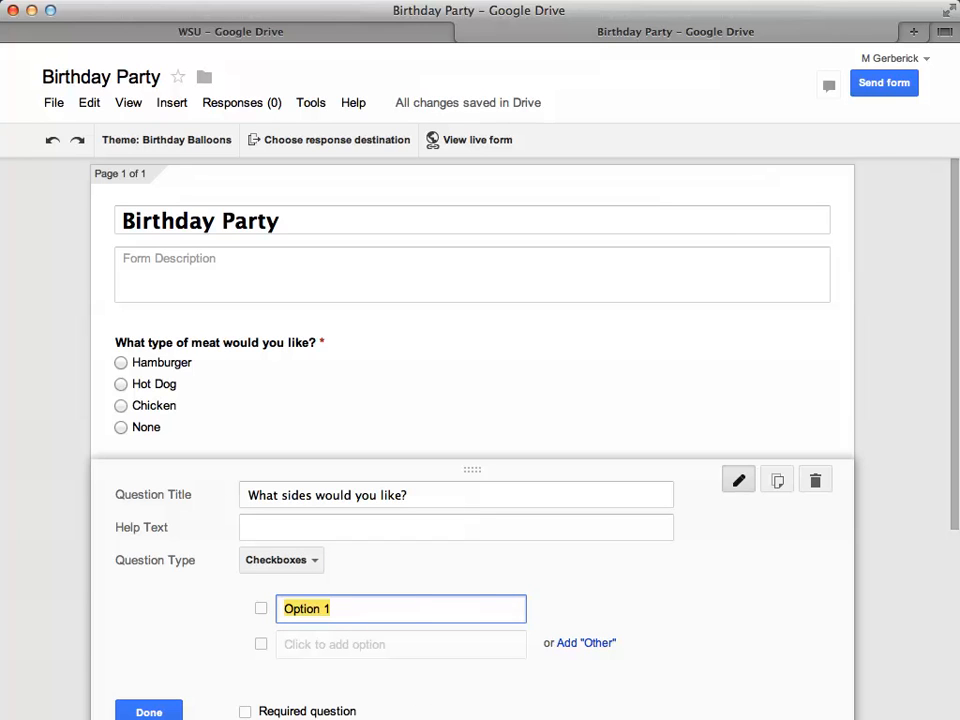
Enter Potato Chips, Baked Beans and Macaroni Salad as the options of the sides question
type("Potato Chips")
key("Return")
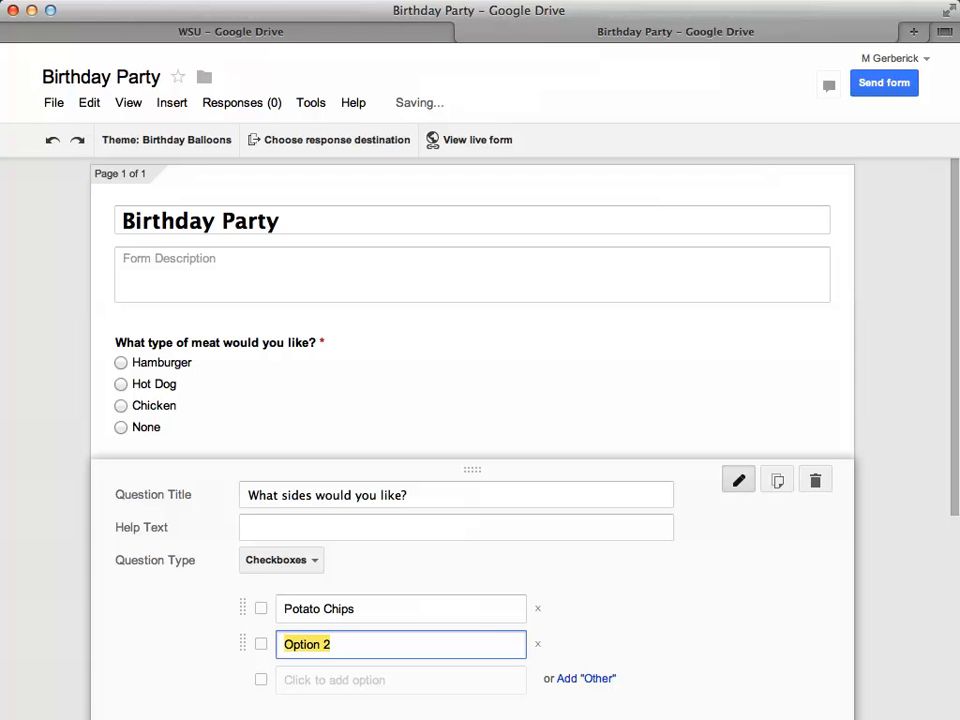
type("Baked Beans")
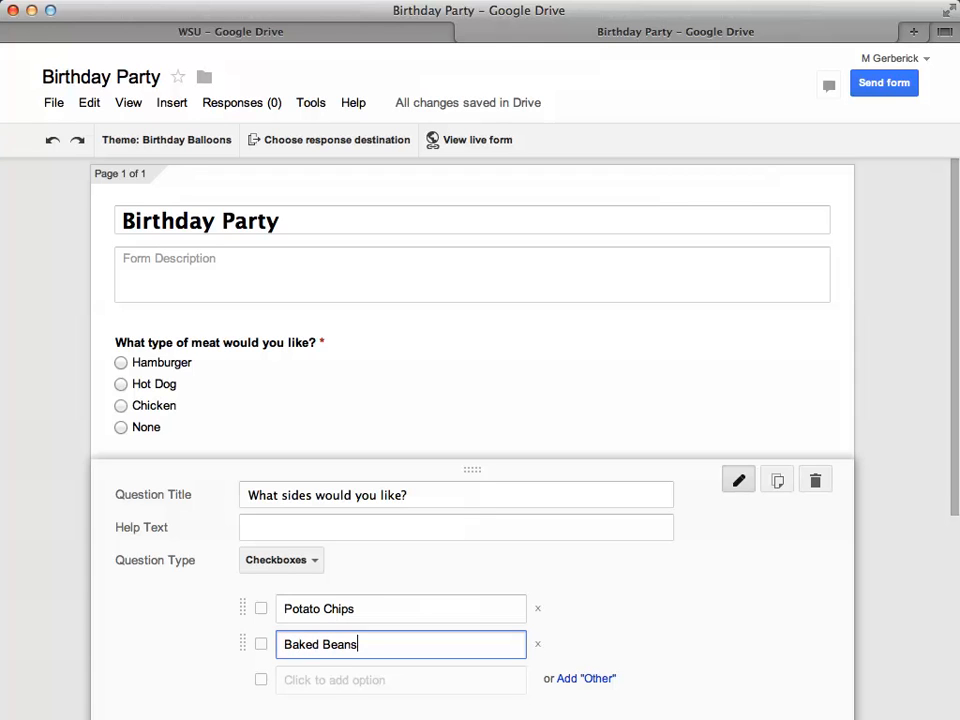
key("Return")
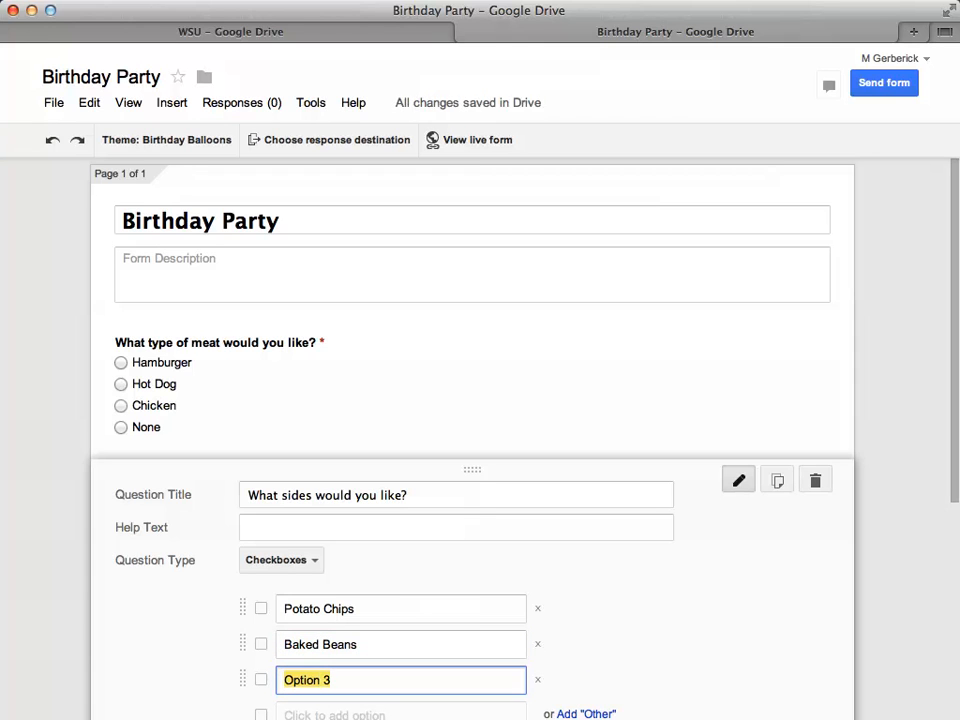
type("Macaroni Salad")
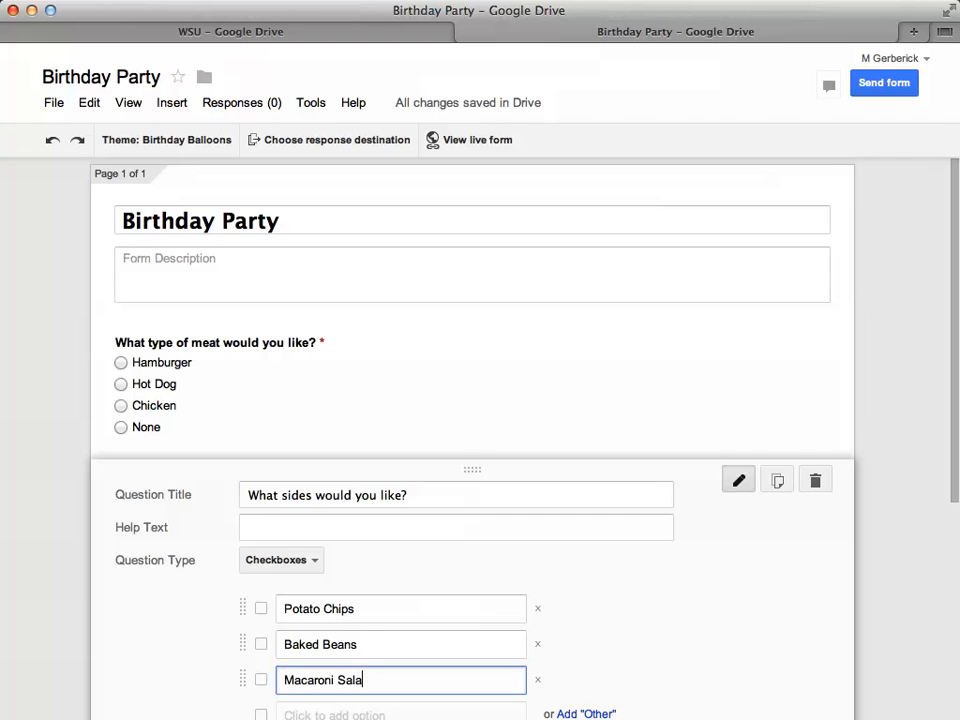
Make the sides question required and finish editing it
scroll(349, 677, "down", 2)
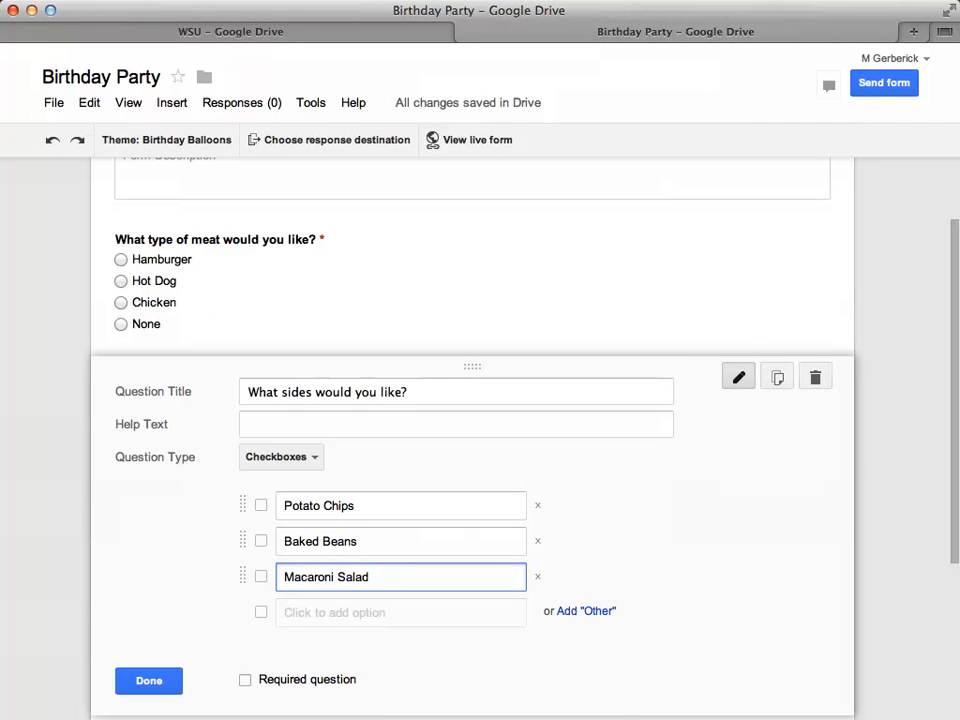
left_click(245, 680)
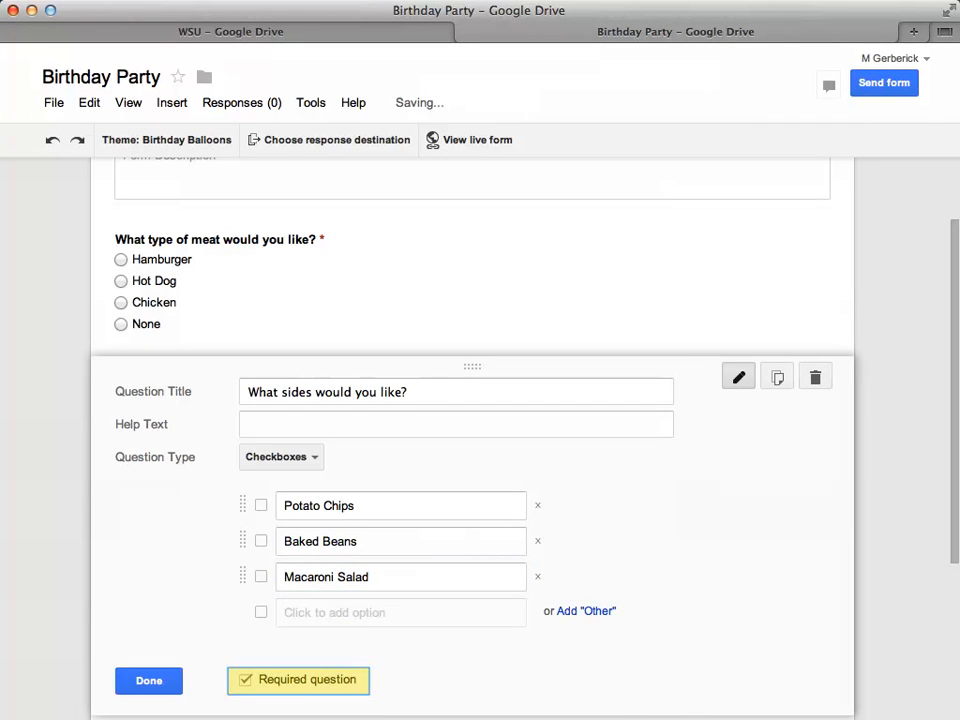
left_click(149, 680)
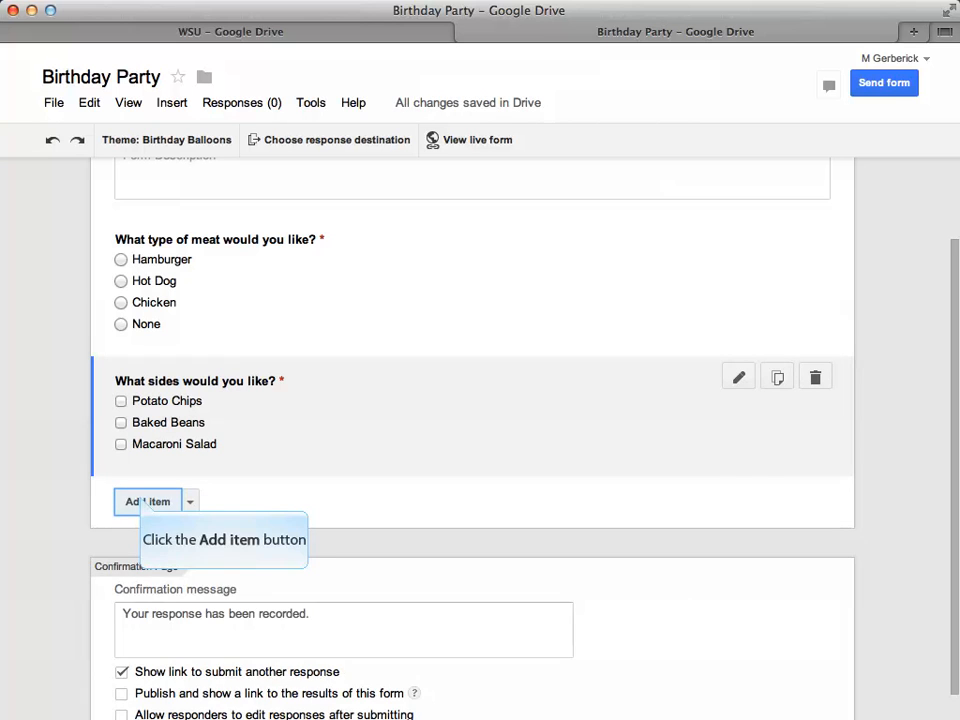
Add a third question titled "What would you like to drink" and set its type to Choose from a list
left_click(137, 501)
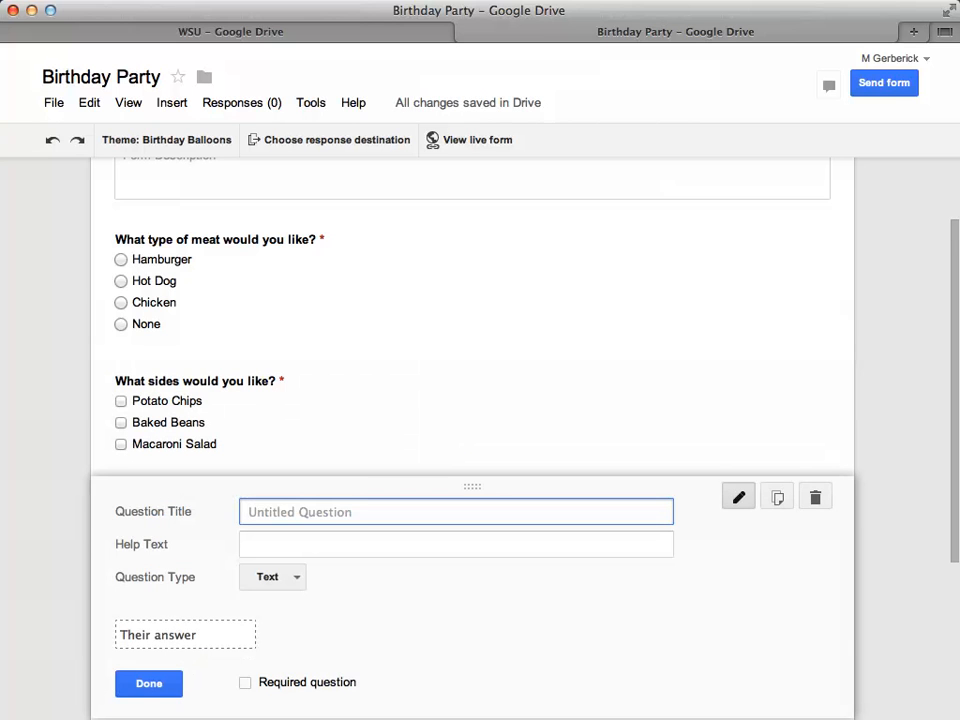
type("What would you like to drink")
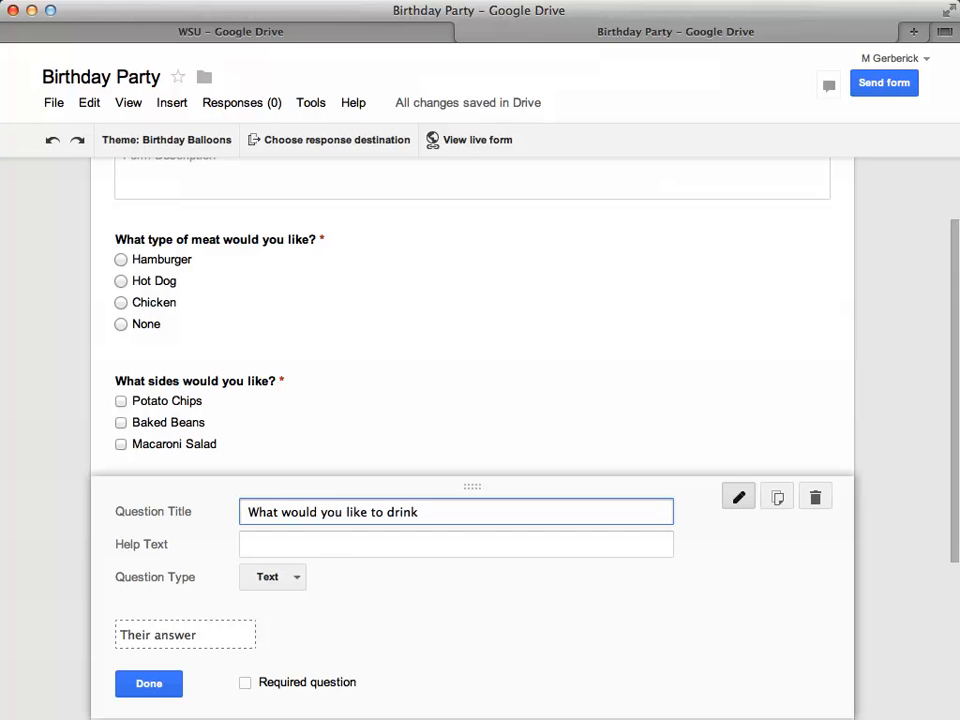
left_click(272, 577)
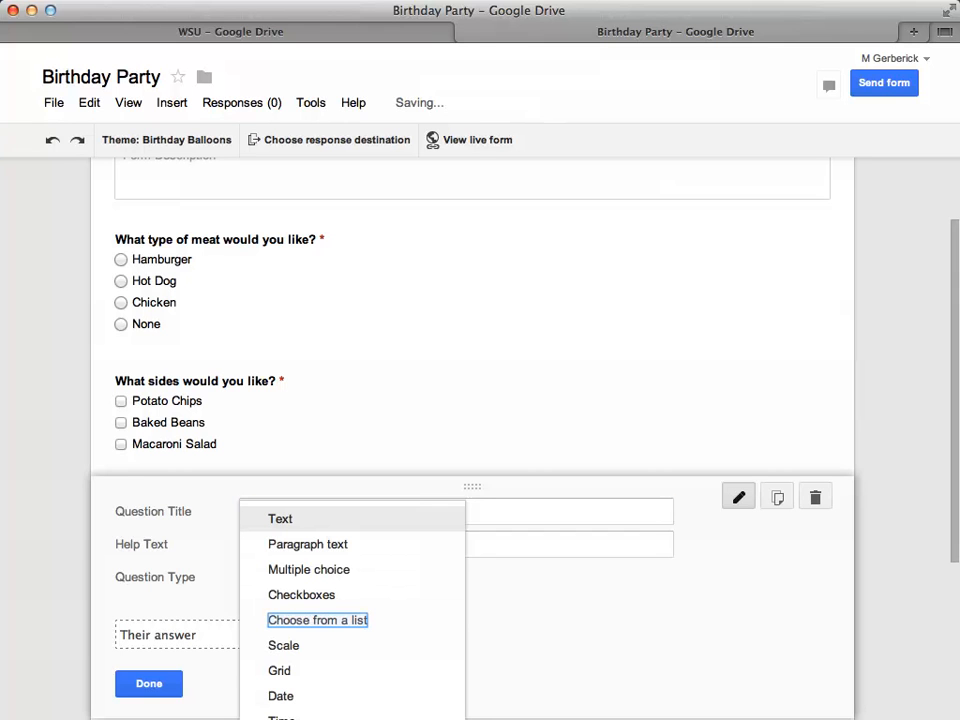
left_click(317, 620)
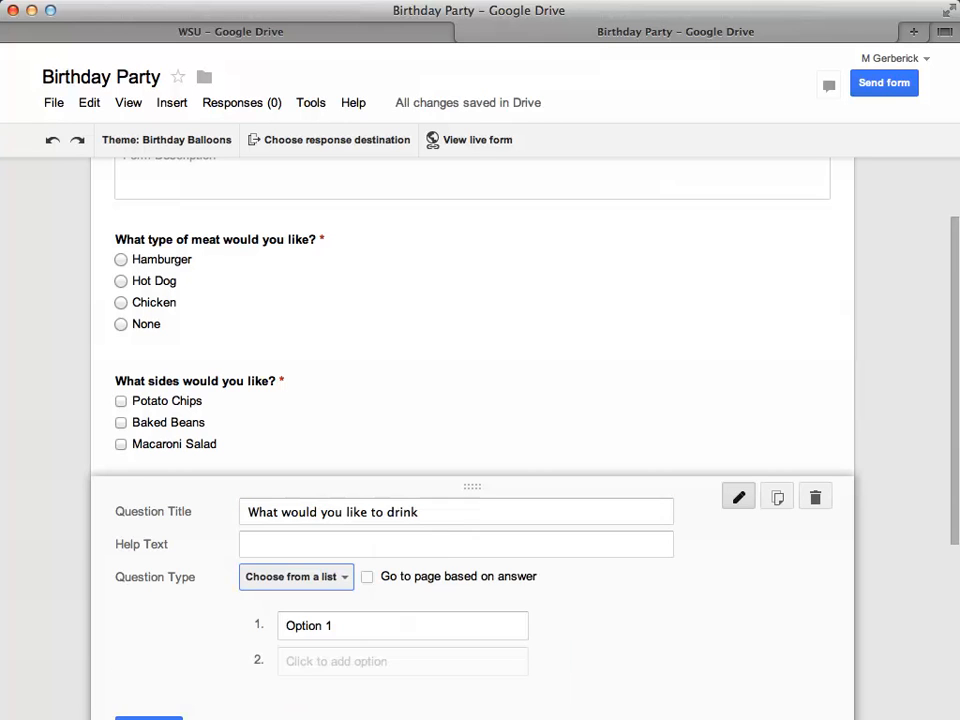
Enter Cola, Lemonade, Iced tea and Water as the options of the drink question
left_click(402, 625)
type("Cola")
left_click(340, 661)
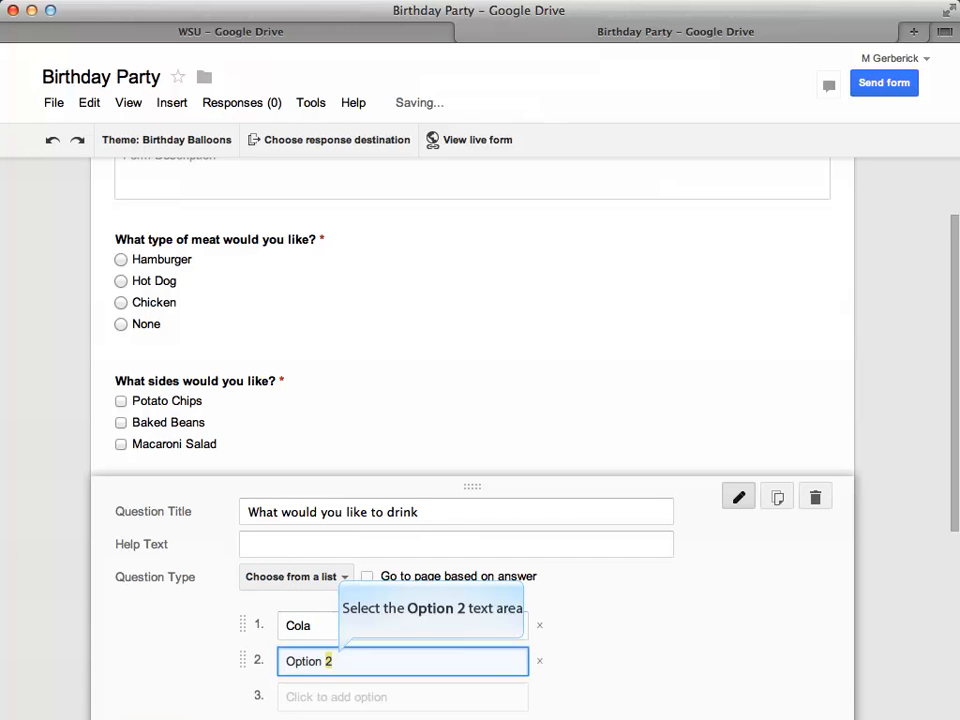
type("Lemonade")
left_click(347, 694)
type("Iced tea")
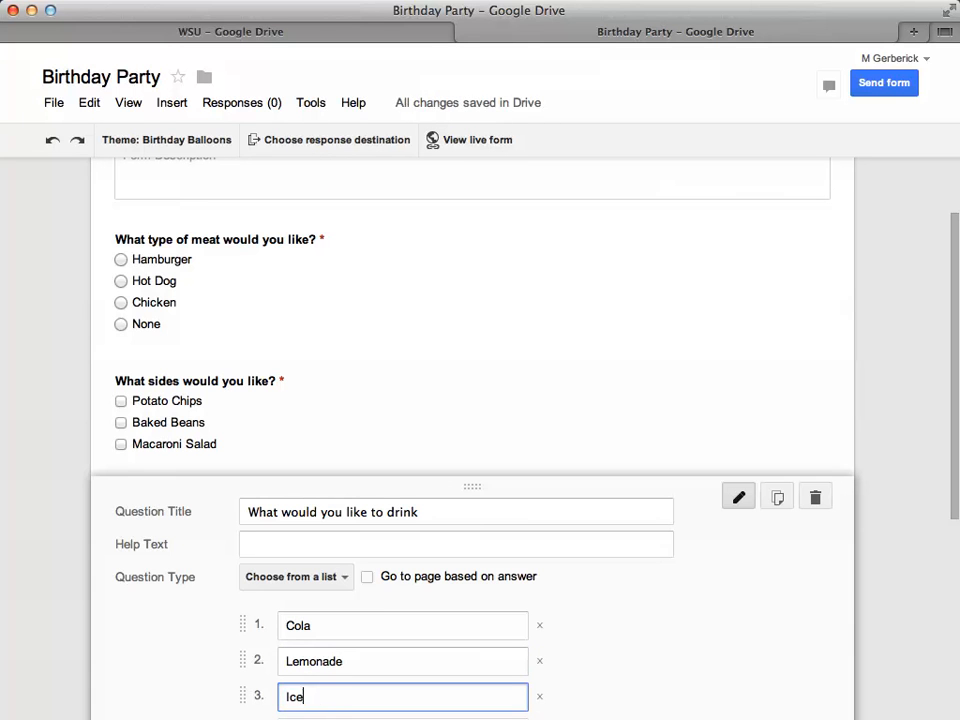
scroll(347, 690, "down", 1)
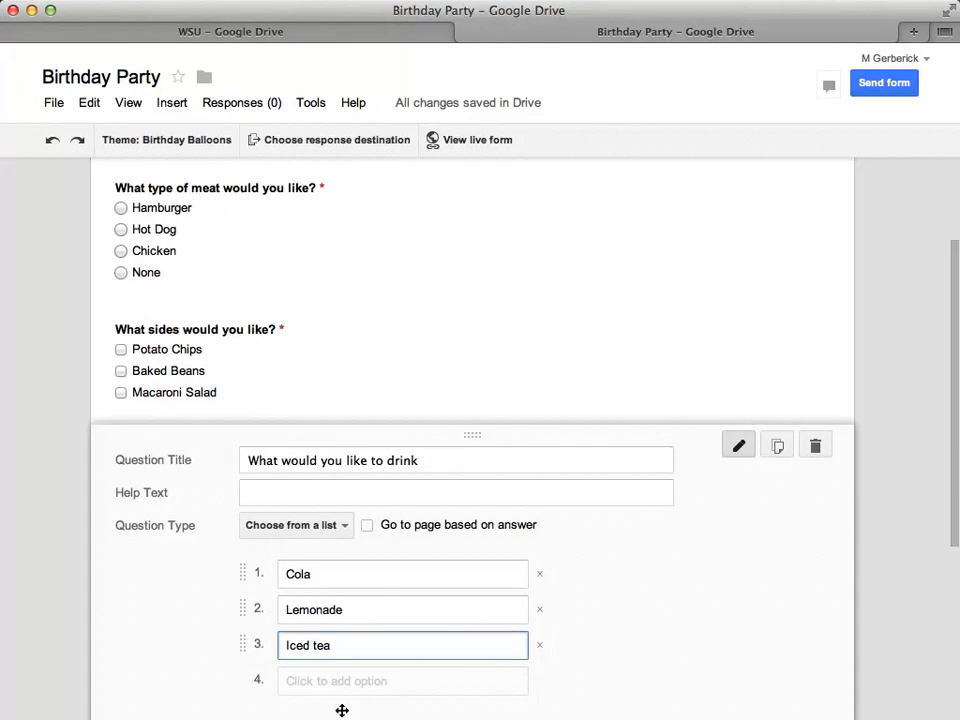
left_click(342, 684)
type("Water")
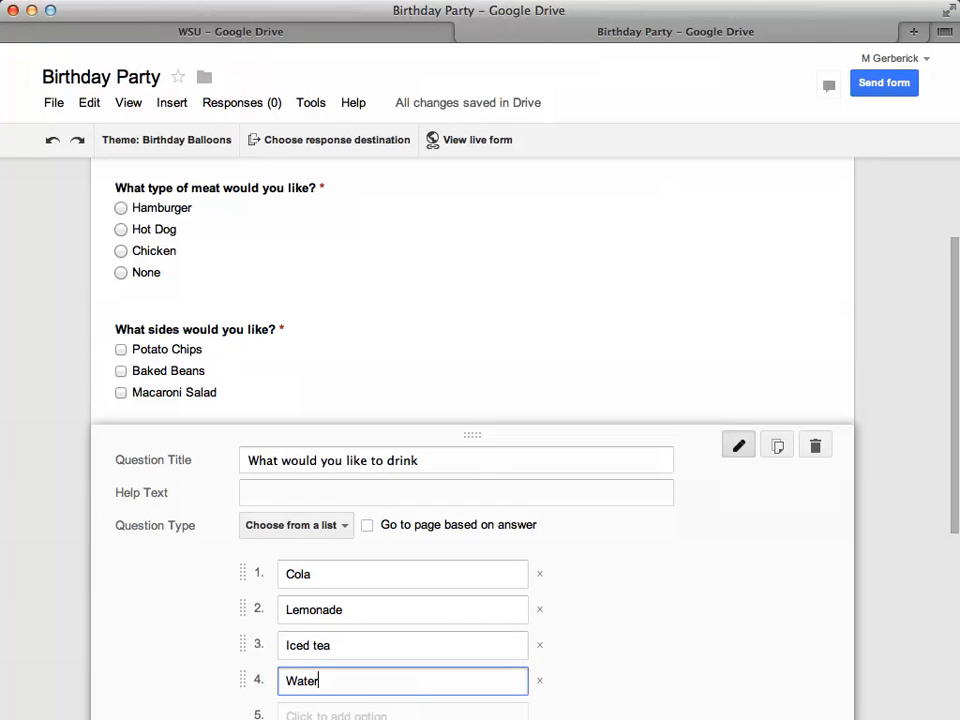
Make the drink question required and finish editing it
scroll(470, 635, "down", 3)
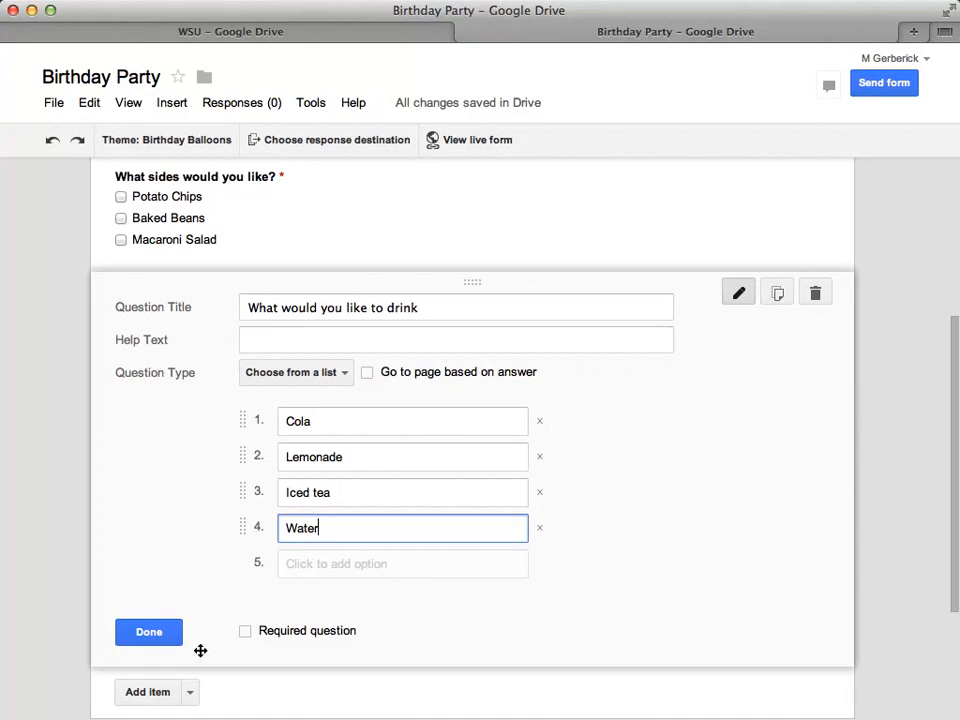
left_click(259, 632)
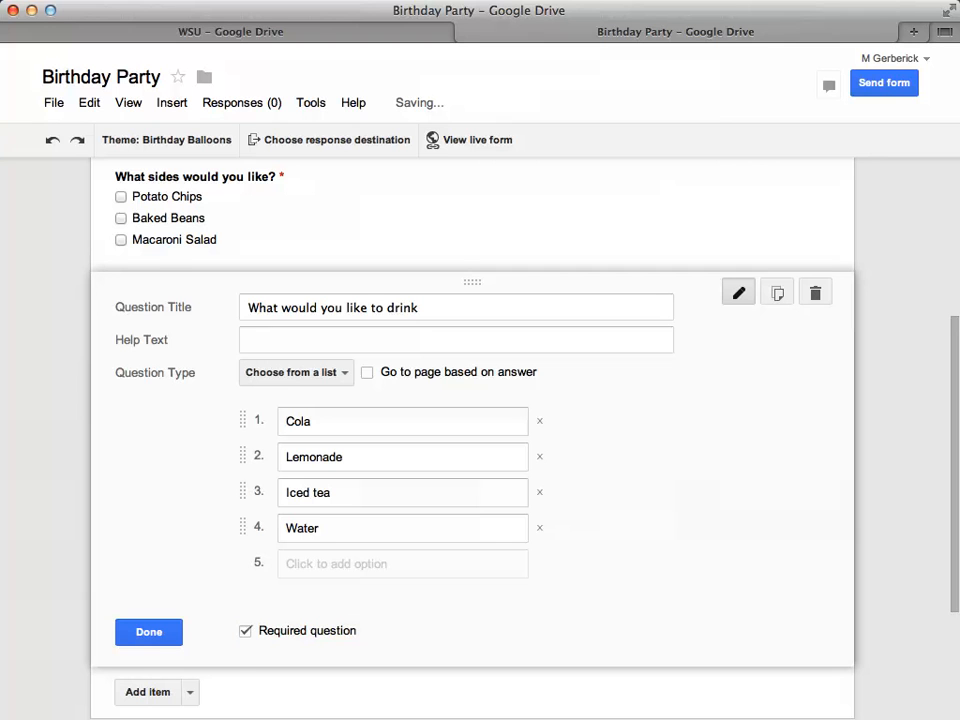
left_click(149, 632)
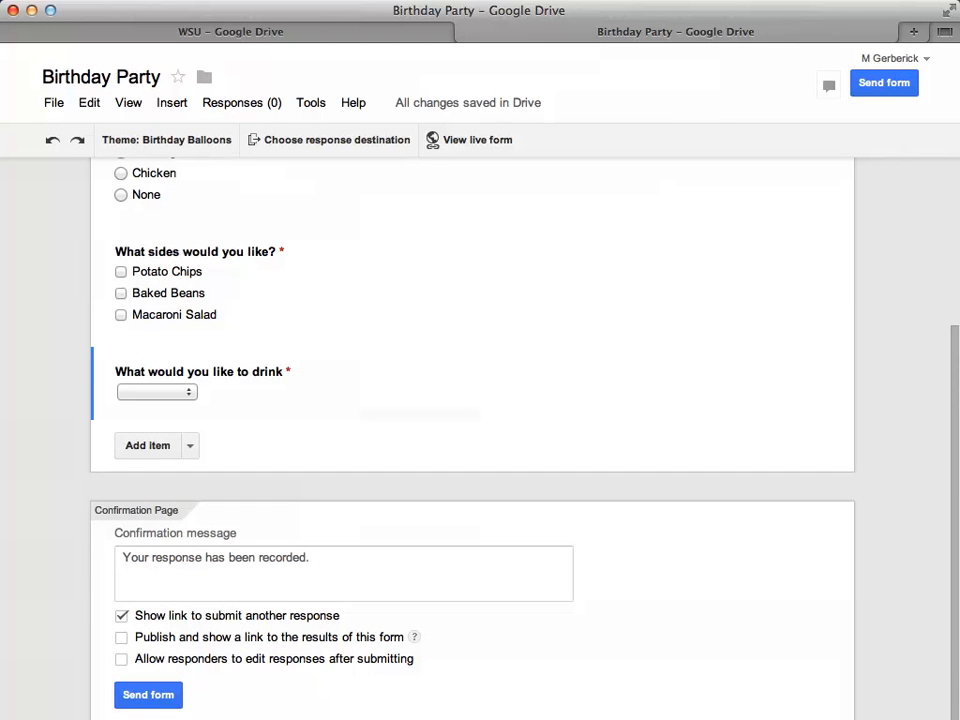
Add a required Text question titled "What would you like for dessert?" and finish editing it
left_click(190, 446)
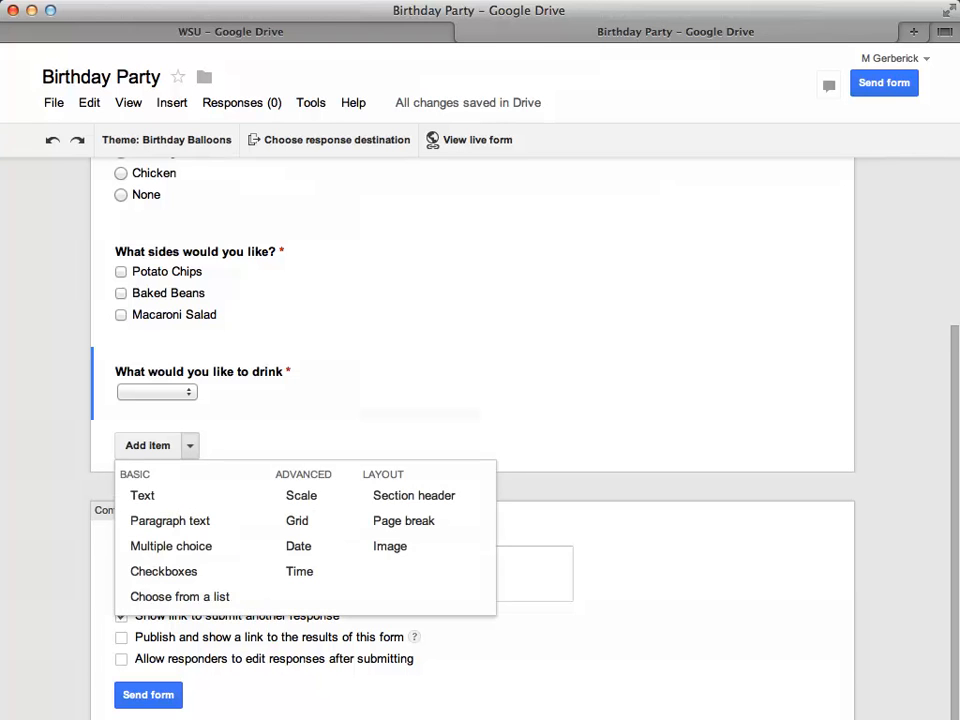
left_click(143, 496)
type("What would you like for dessert?")
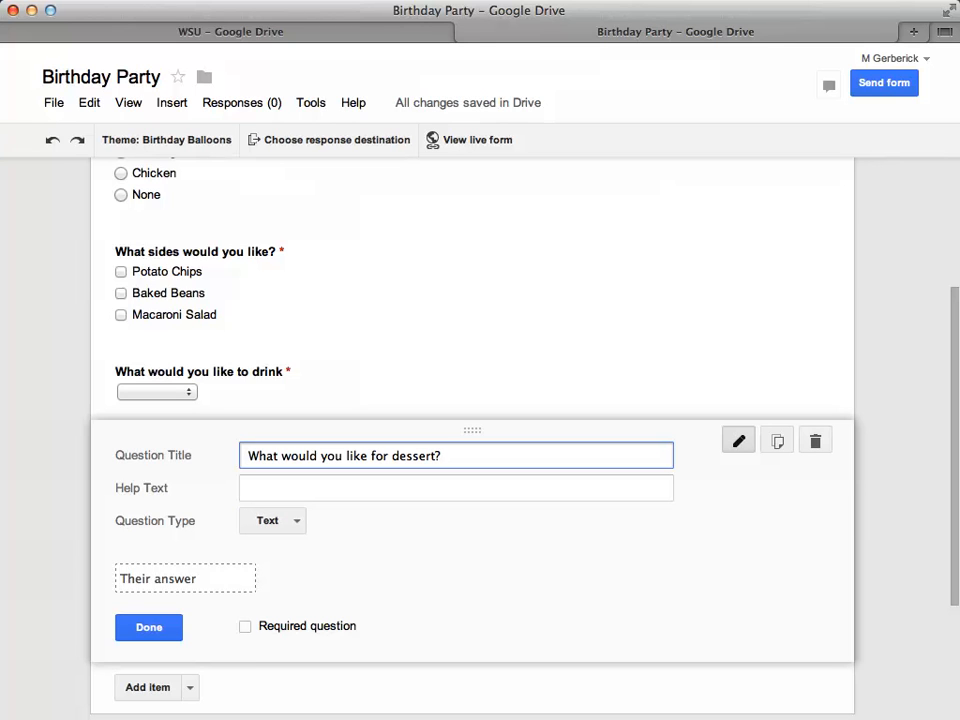
left_click(245, 627)
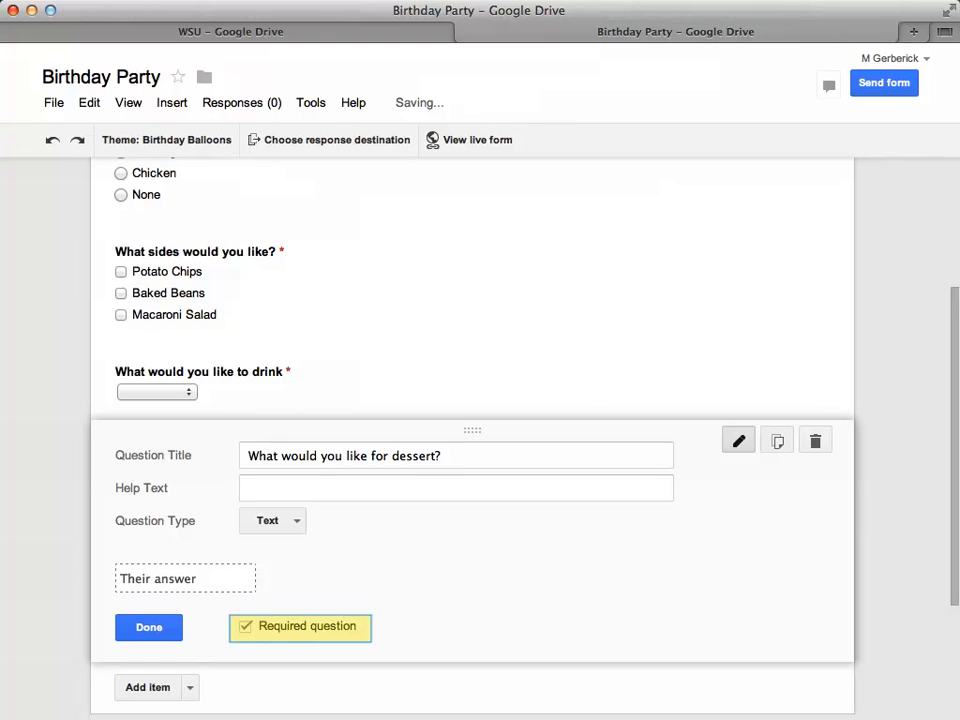
left_click(149, 627)
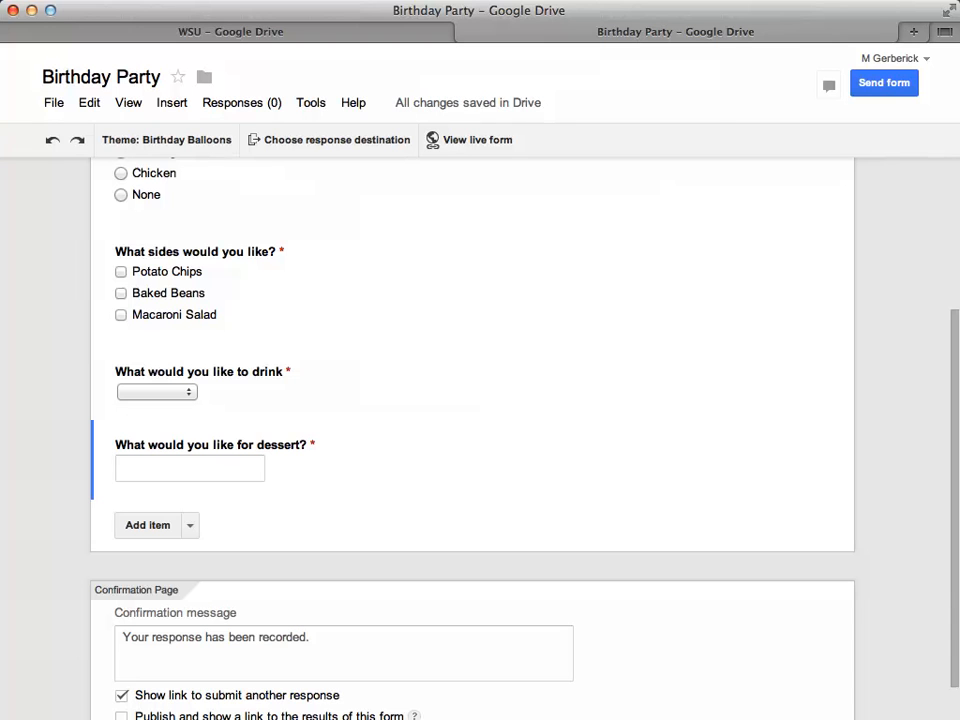
Start sending the finished form, and open its live version
scroll(397, 553, "down", 2)
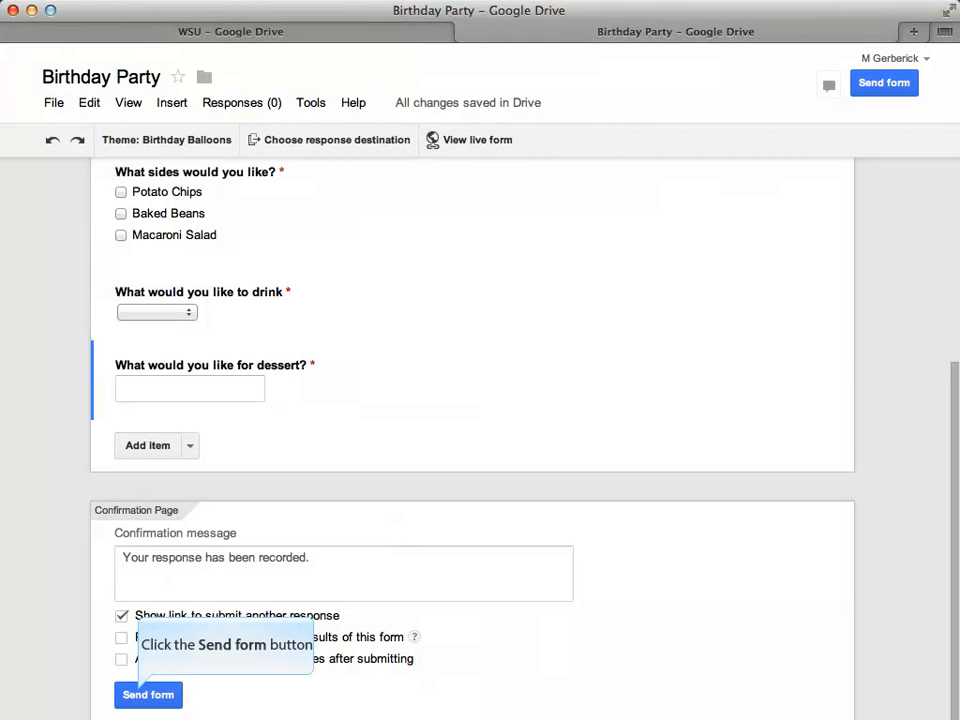
left_click(148, 695)
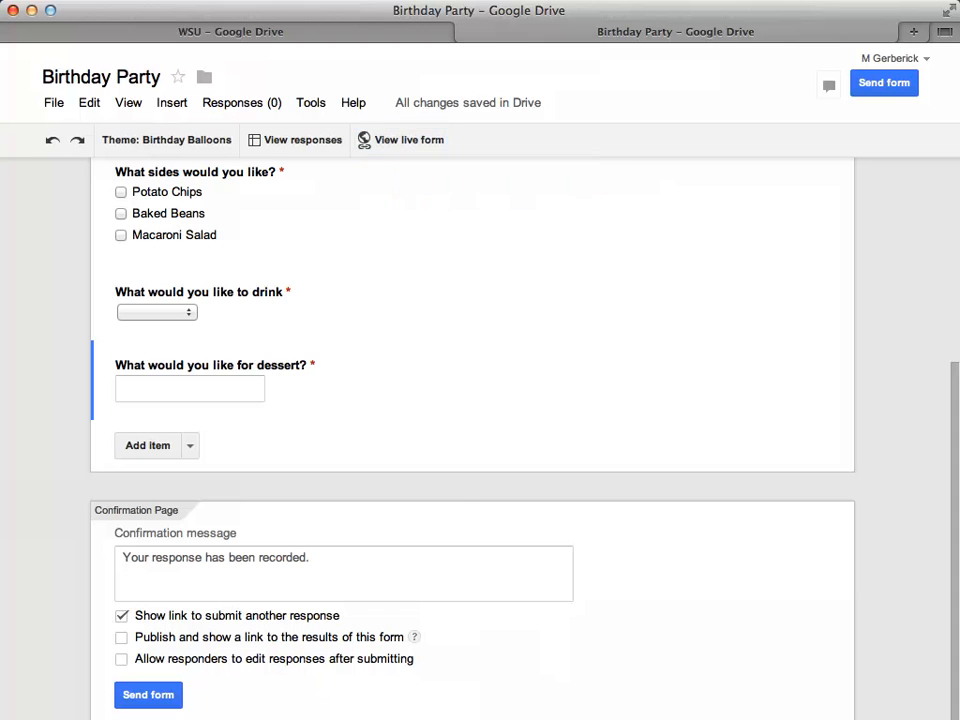
left_click(402, 140)
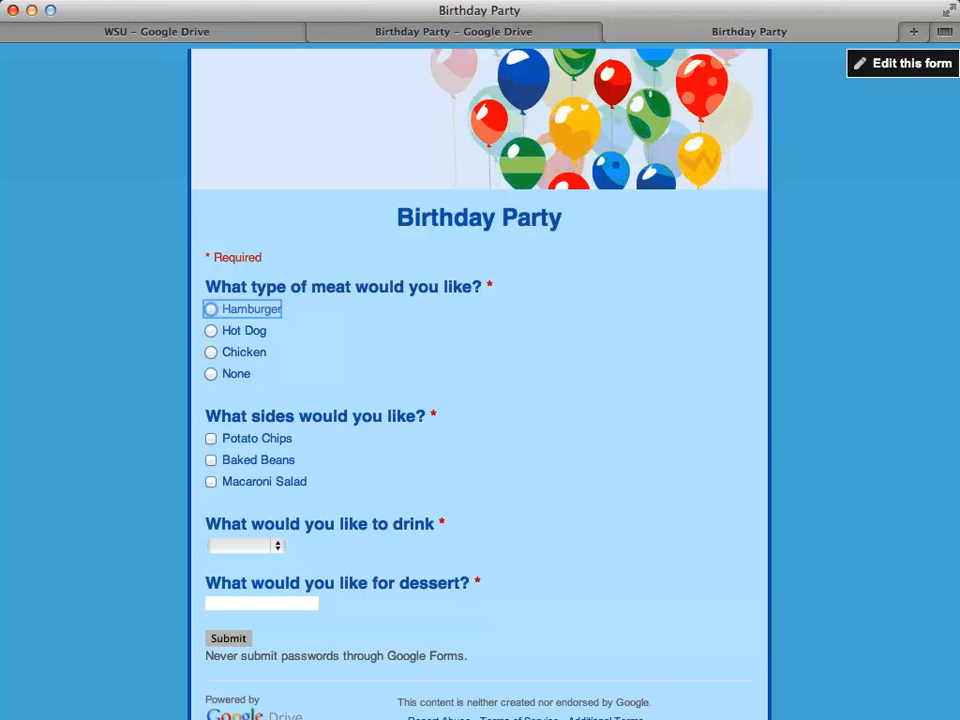
Answer the live form's meat question with Hamburger and its sides question with Potato Chips and Baked Beans
key("space")
key("Tab")
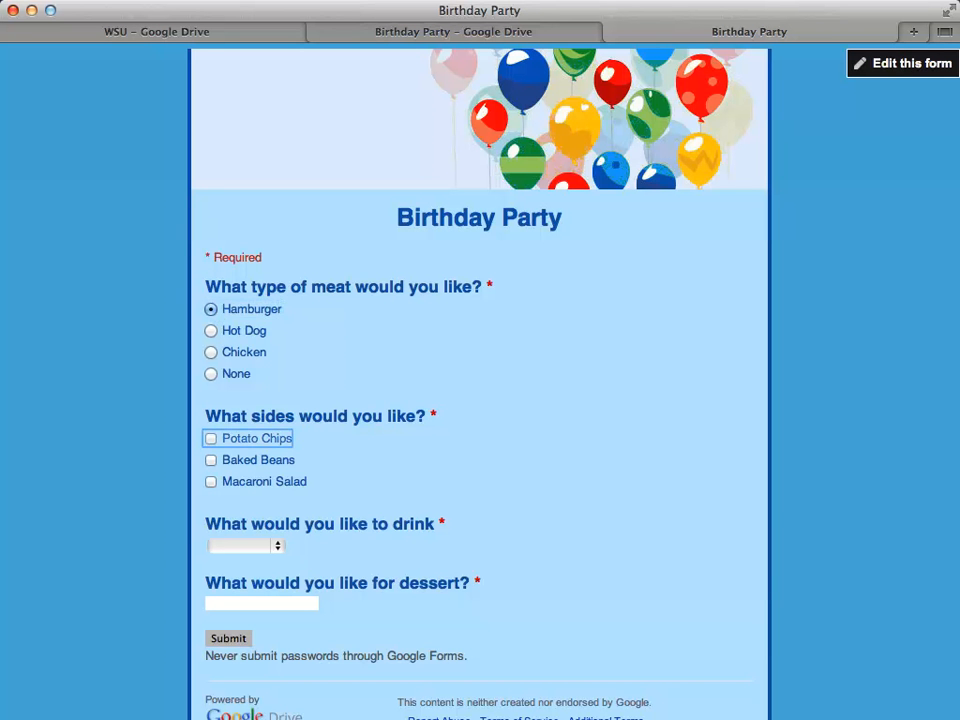
key("space")
key("Tab")
key("space")
Choose Cola for the drink question and enter Ice Cream for the dessert question
key("Tab")
key("space")
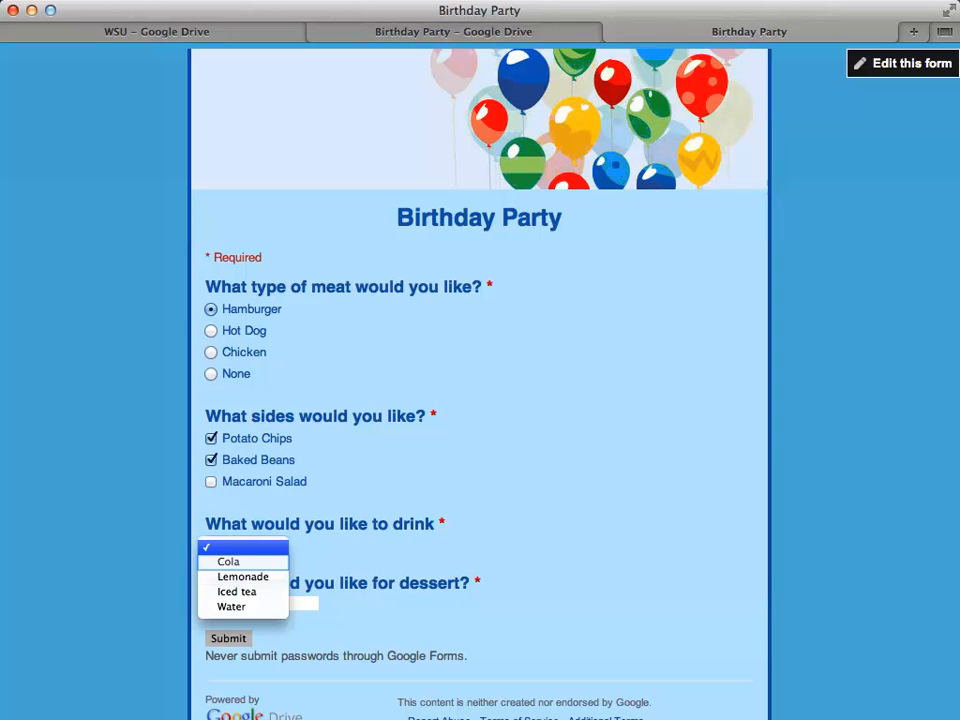
key("Down")
key("Return")
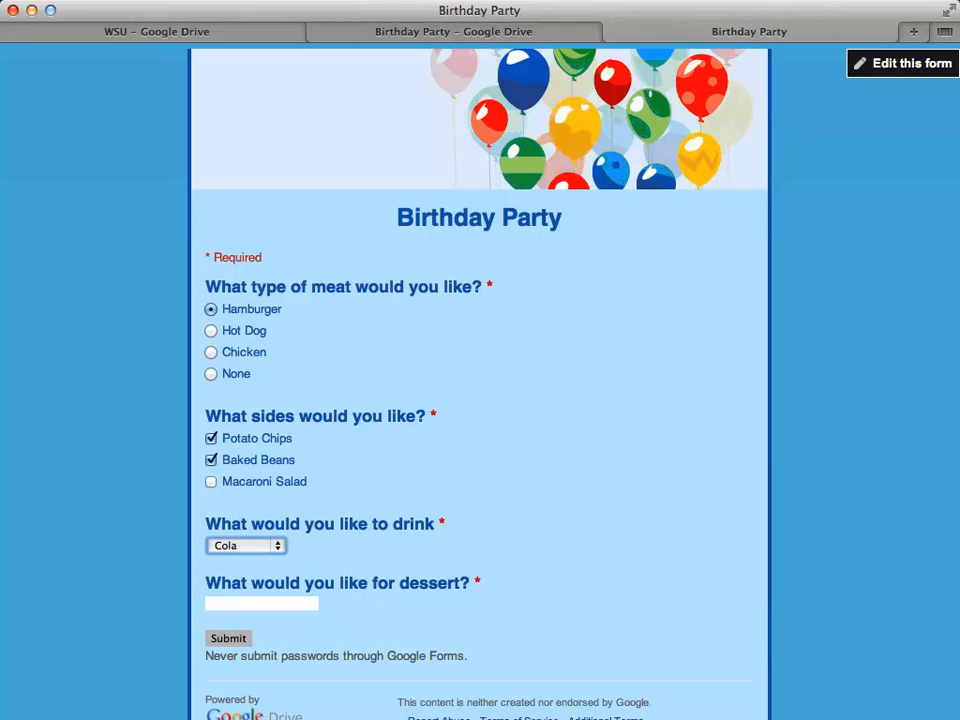
key("Tab")
type("Ice Cream")
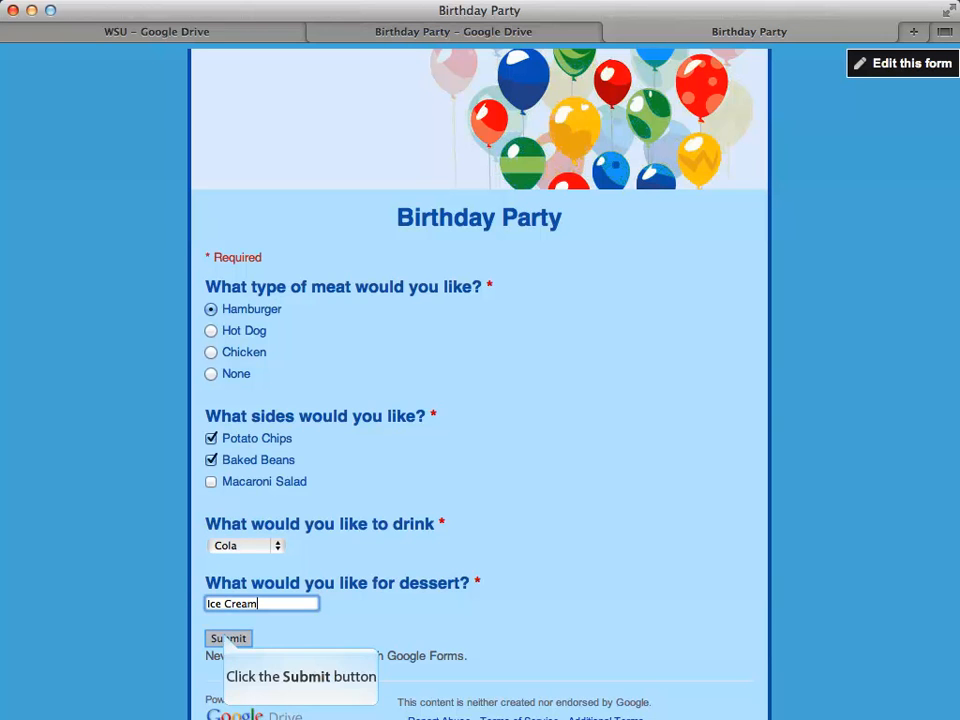
Submit the completed response and close the live form to return to the form editor
key("Return")
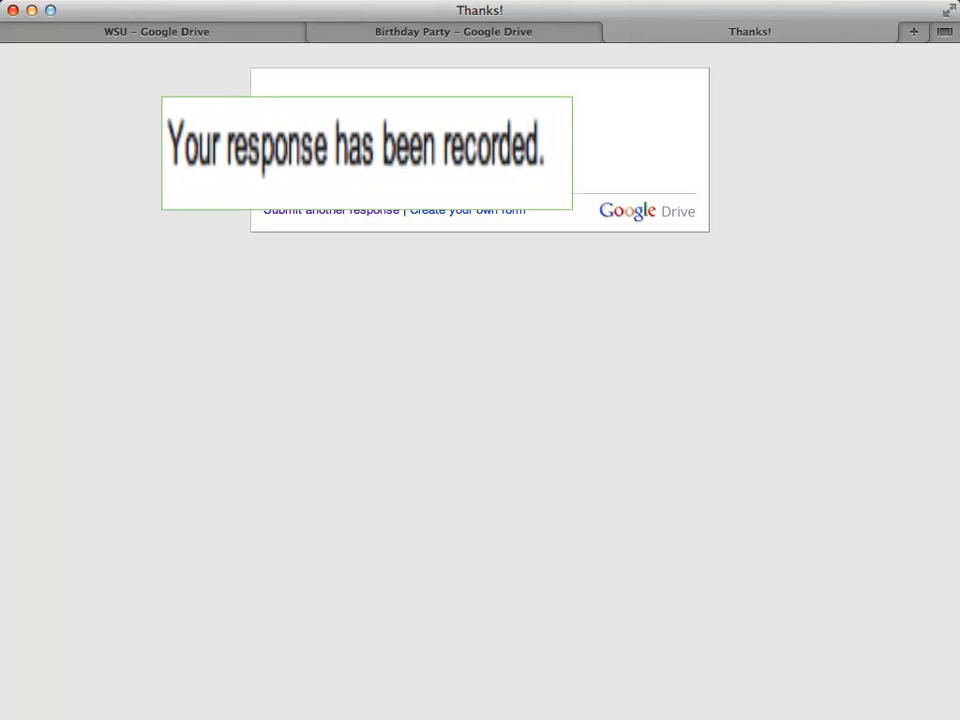
key("super+w")
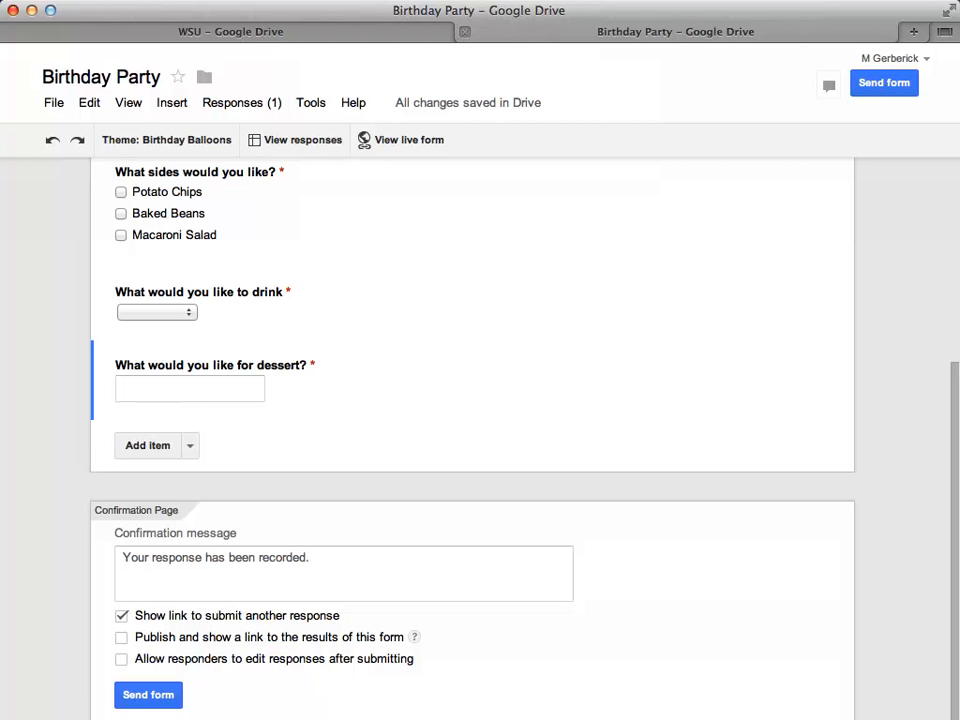